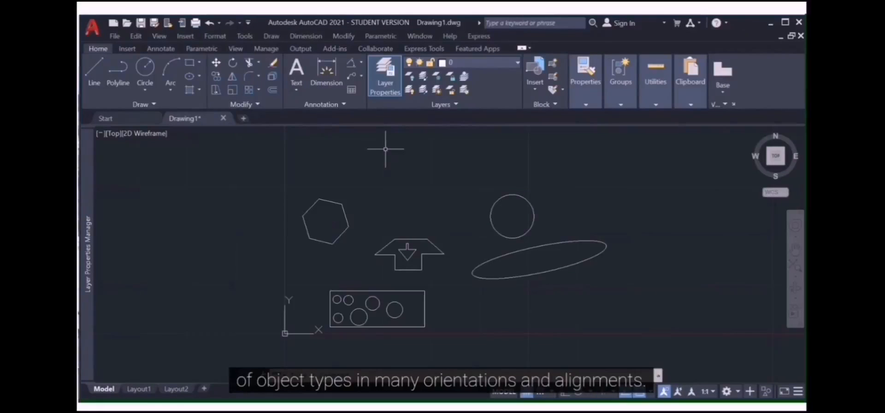
click(361, 64)
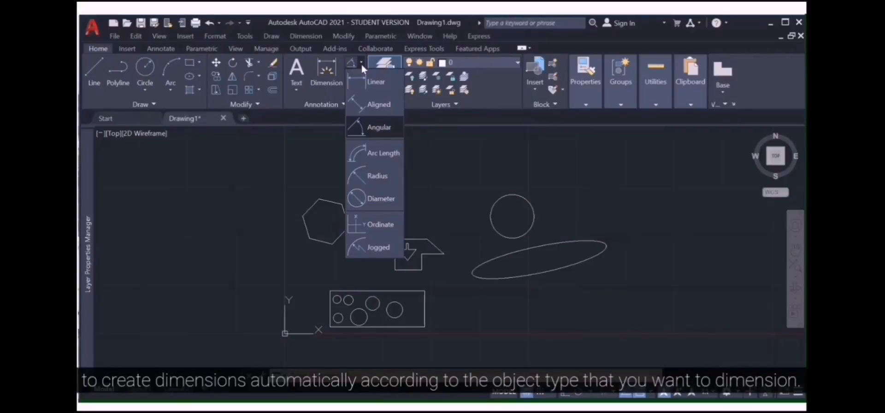
click(356, 375)
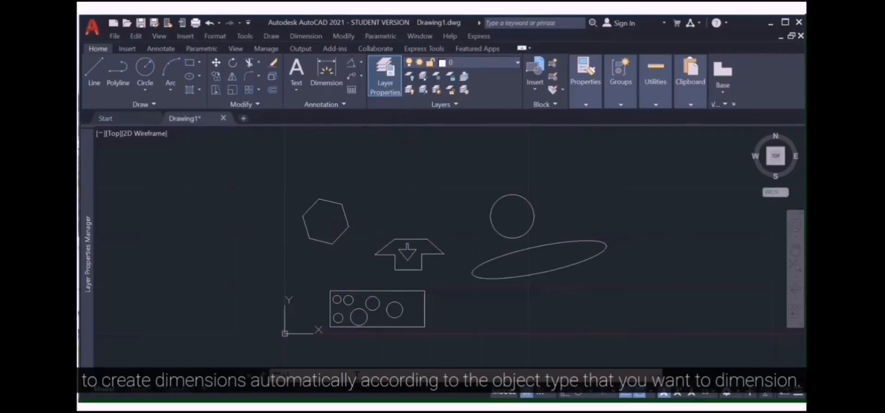
text(dim)
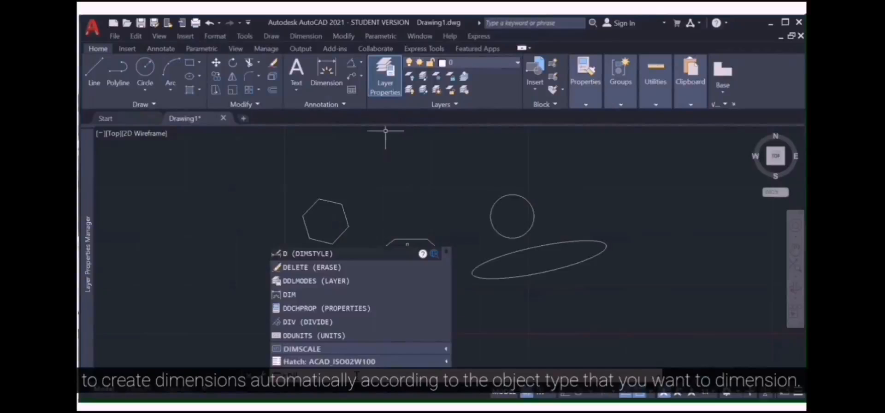
key(Return)
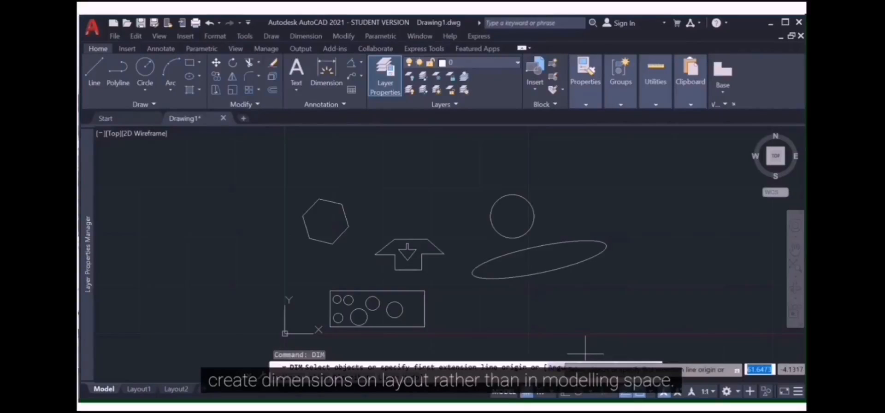
- Add a horizontal linear dimension between the ends of the hexagon's upper-right edge and place it above the hexagon
click(361, 62)
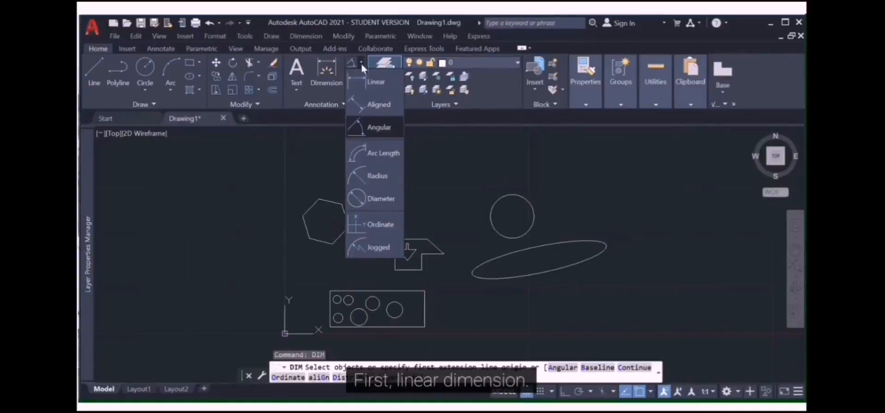
click(359, 80)
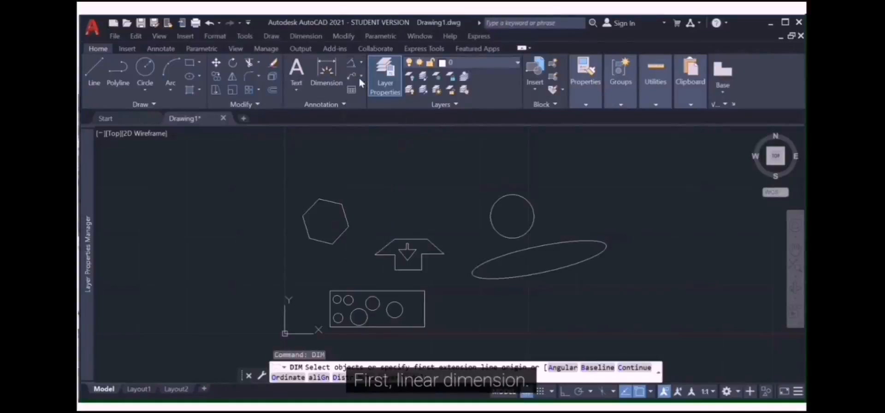
click(341, 204)
click(319, 199)
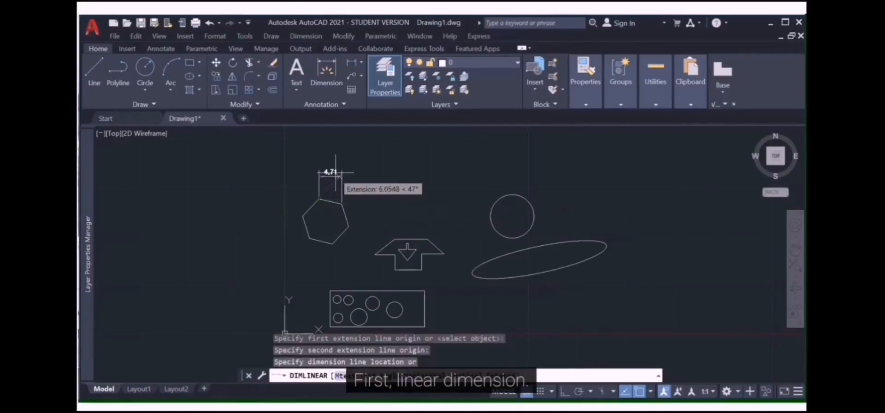
click(334, 170)
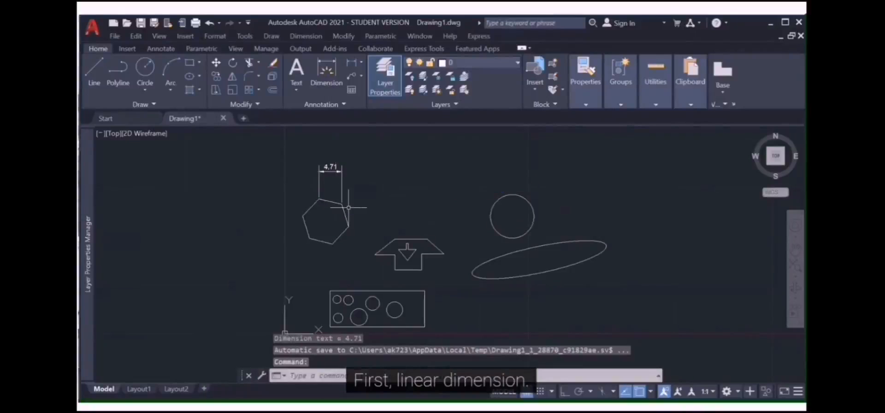
- Using the DIM command, dimension the top edge of the T-shaped outline and place the dimension above it
click(348, 376)
text(DIM)
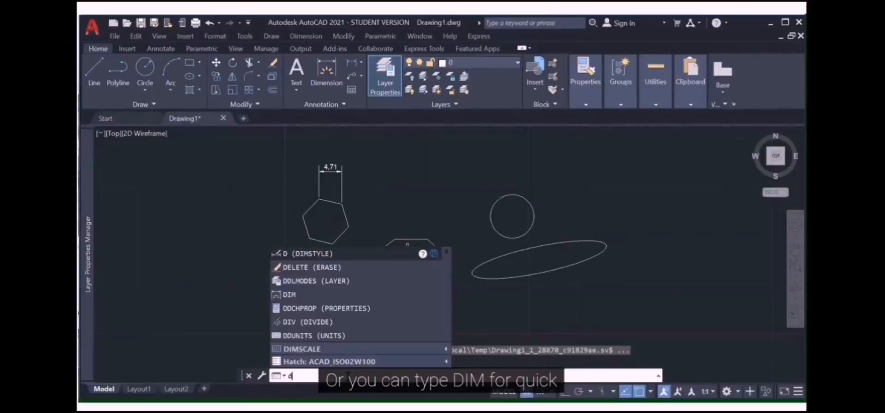
key(Return)
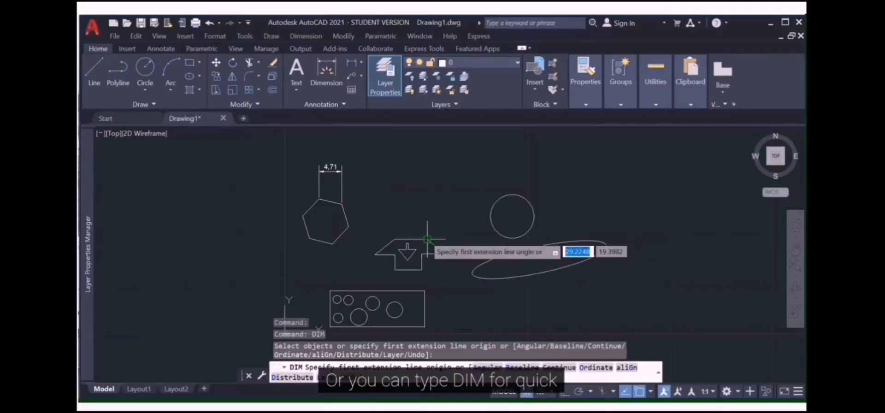
click(426, 239)
click(394, 239)
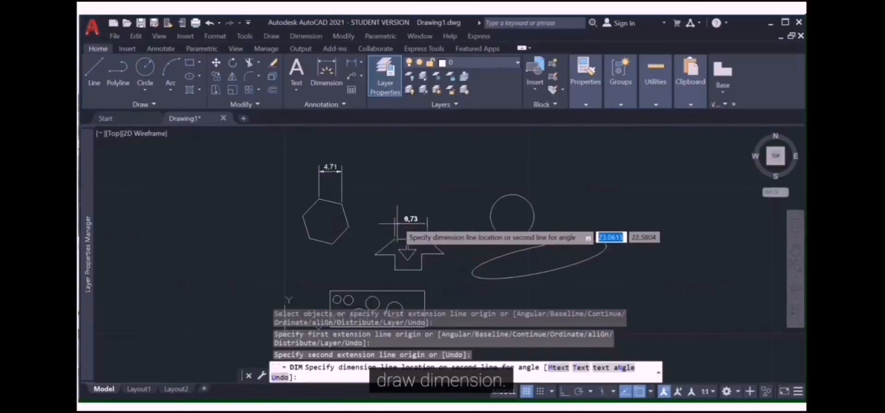
click(399, 202)
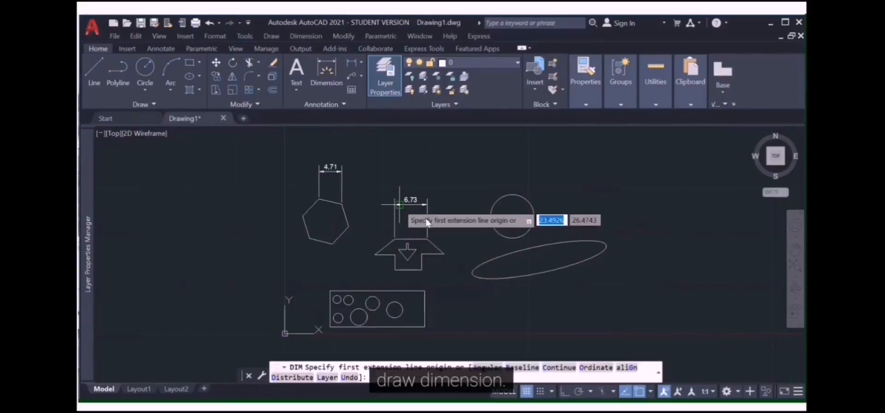
- Add an aligned dimension along the T-shaped outline's right slanted edge, placed outside the shape to the upper right
click(435, 248)
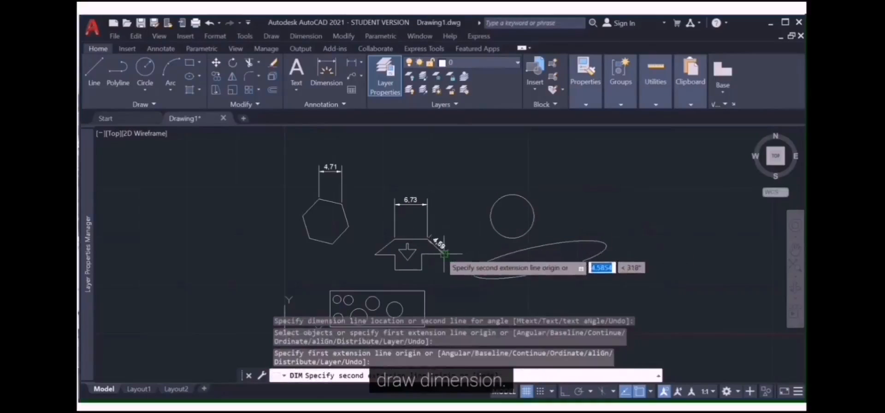
click(428, 239)
click(460, 233)
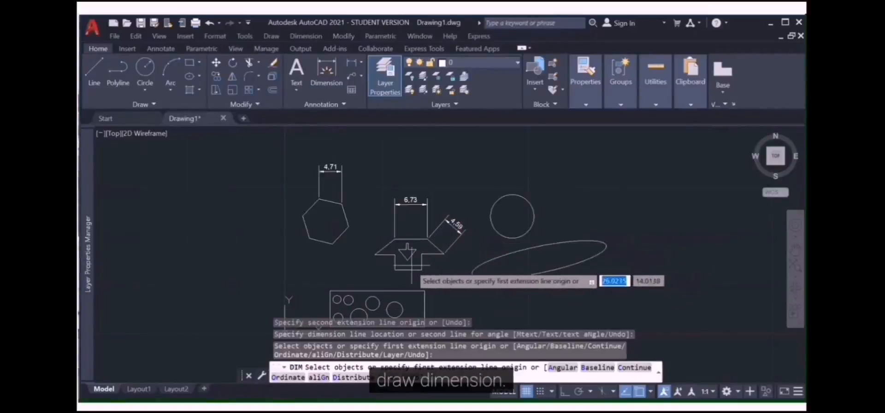
- Dimension the vertical left side of the T-shaped outline's lower block, placing the dimension left of the shape
click(396, 270)
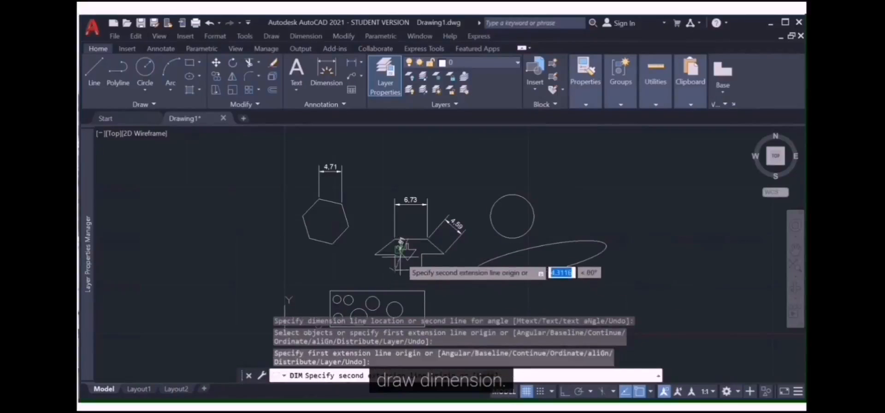
click(395, 254)
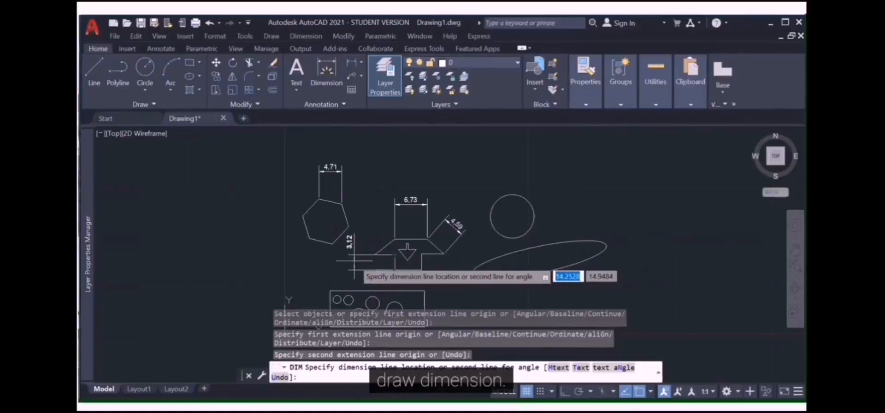
click(354, 261)
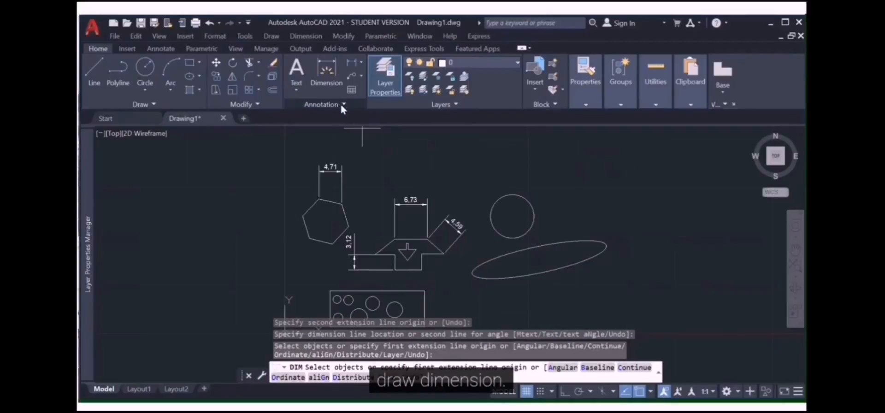
text(c)
key(Return)
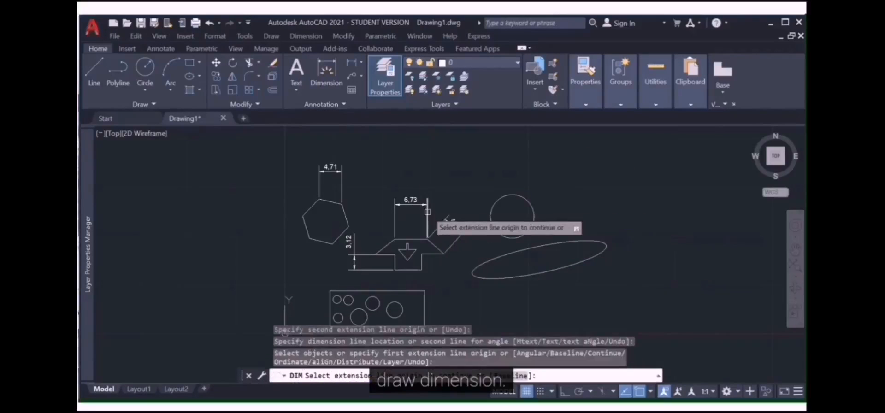
scroll(428, 208, up, 2)
scroll(429, 208, down, 3)
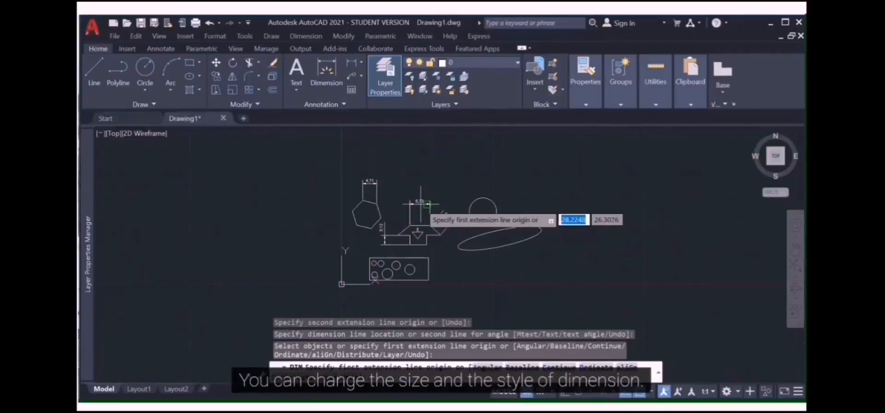
- Modify the ISO-25 dimension style's text with a height of 2 and an offset from the dimension line of 0.8
click(344, 104)
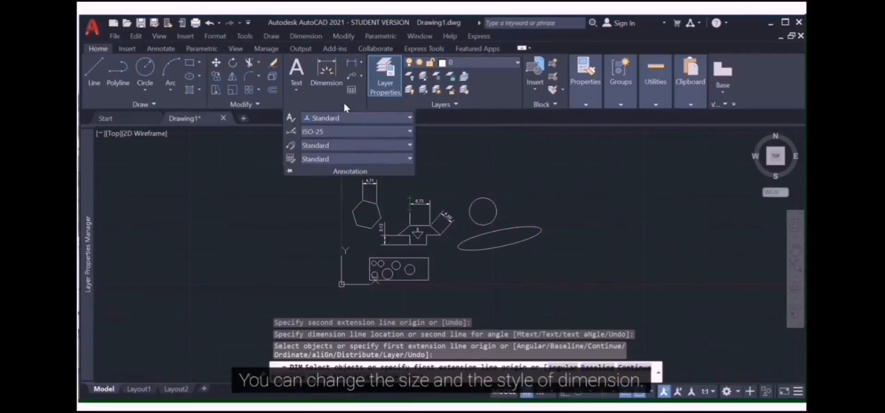
click(408, 132)
click(341, 256)
click(560, 187)
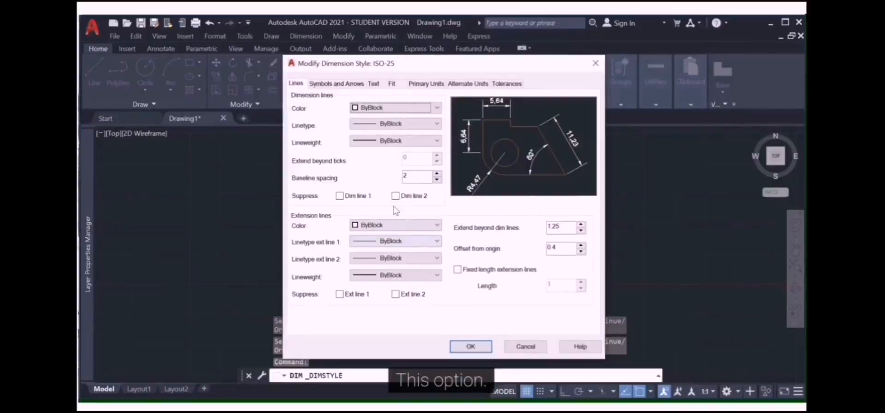
click(374, 84)
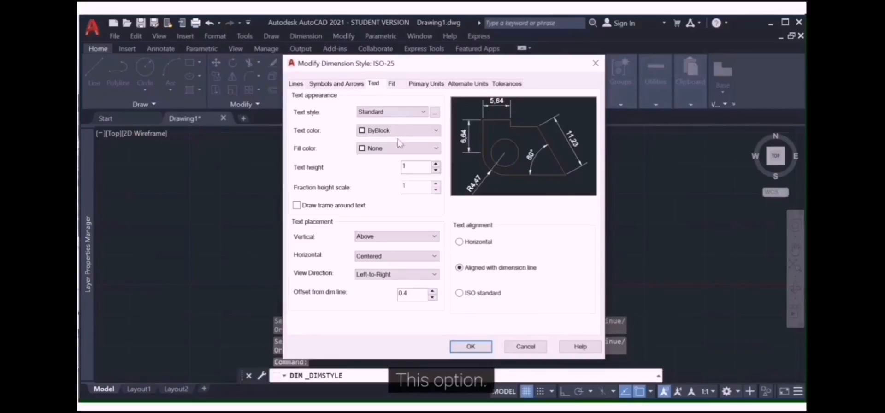
click(435, 165)
click(436, 169)
text(2)
double_click(396, 294)
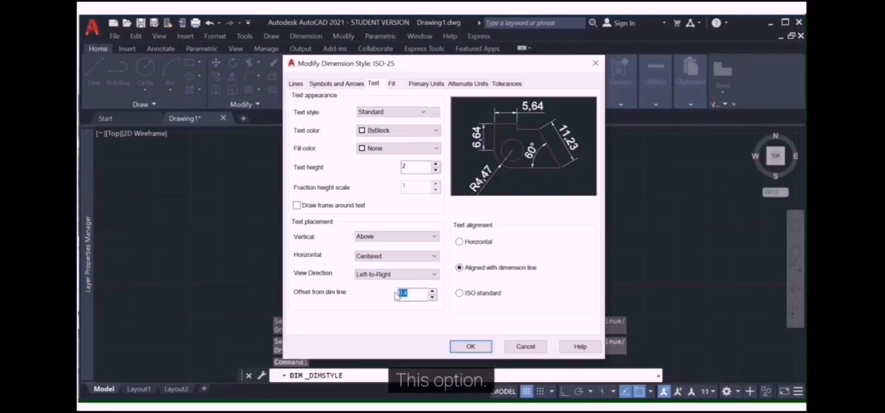
text(0.8)
- Set the ISO-25 style's baseline spacing to 4, accept the style changes and close the Dimension Style Manager
click(301, 84)
double_click(417, 177)
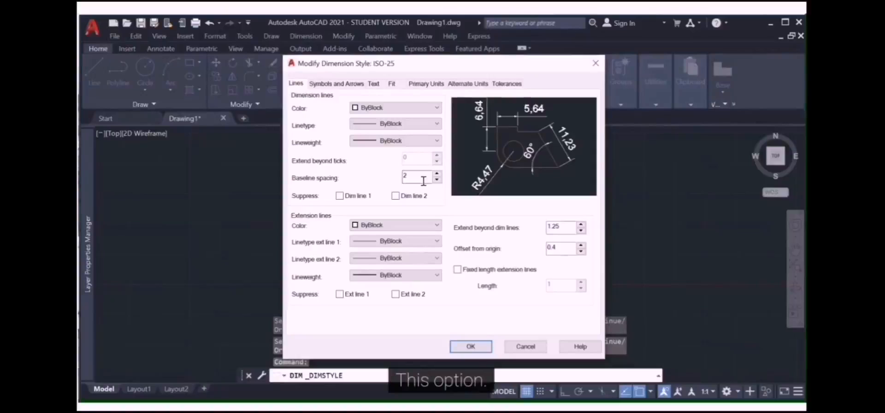
text(2)
drag(407, 176, 399, 180)
text(4)
click(470, 348)
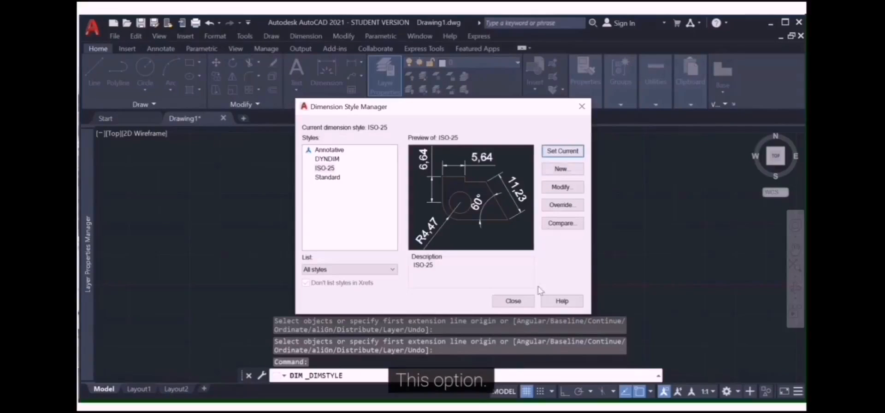
click(523, 302)
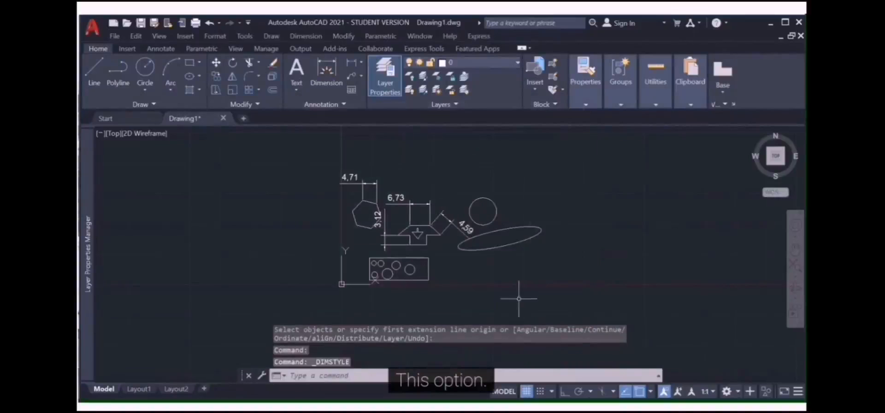
- Undo the ISO-25 dimension style changes
scroll(435, 231, up, 3)
scroll(435, 231, down, 4)
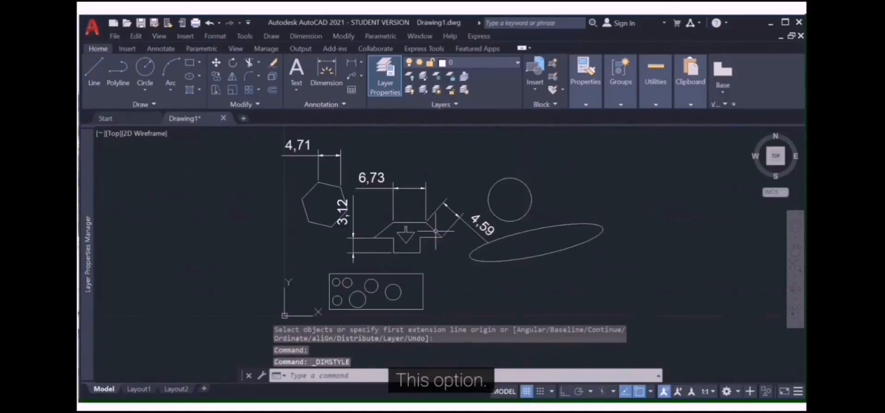
click(209, 23)
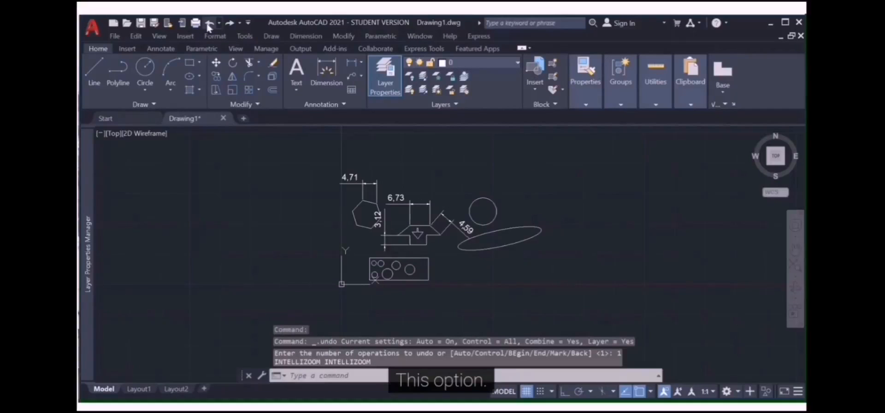
click(208, 23)
scroll(448, 247, up, 4)
scroll(410, 218, down, 3)
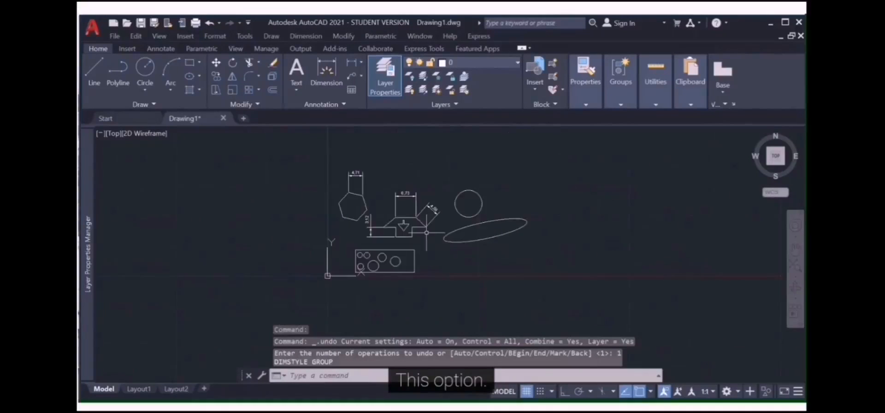
- Add a radius dimension to the large standalone circle above the ellipse, placing its text outside to the upper right
scroll(410, 218, up, 1)
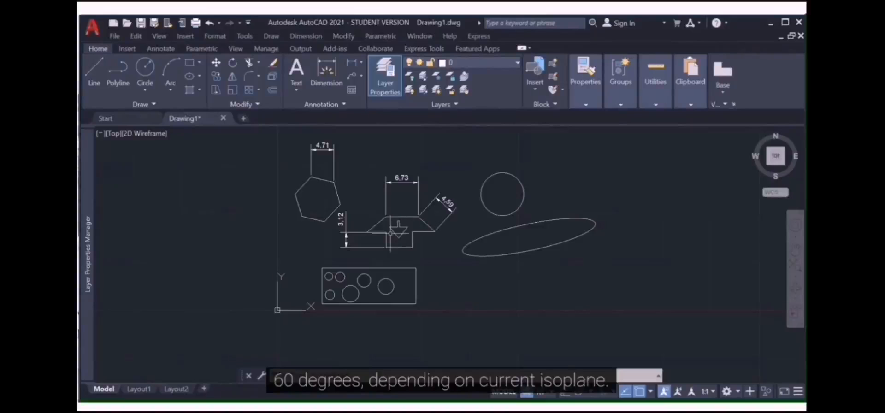
scroll(391, 234, up, 2)
scroll(391, 233, down, 2)
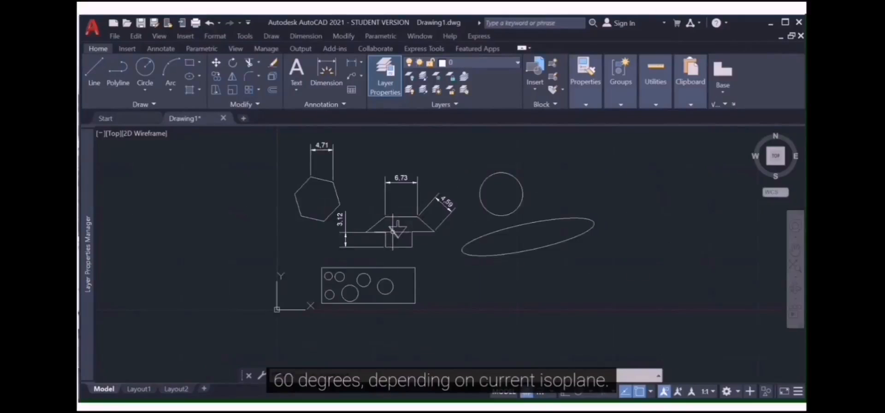
click(361, 63)
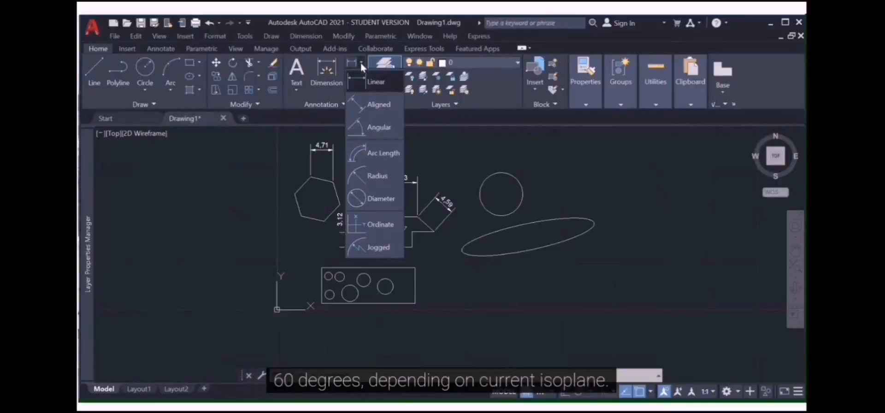
click(367, 177)
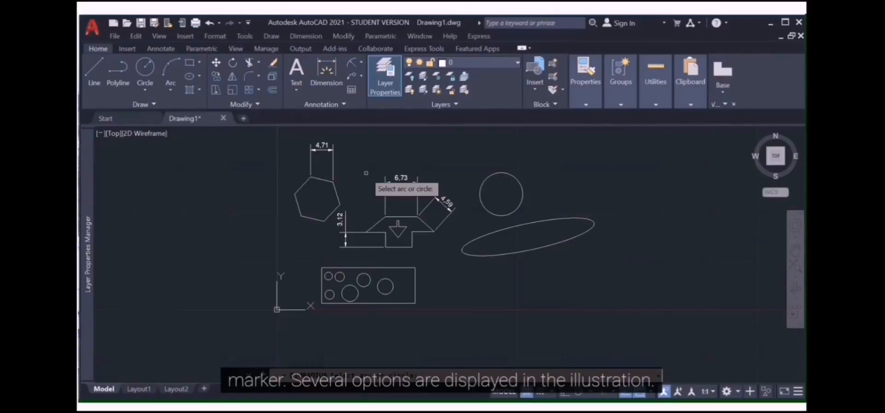
click(500, 172)
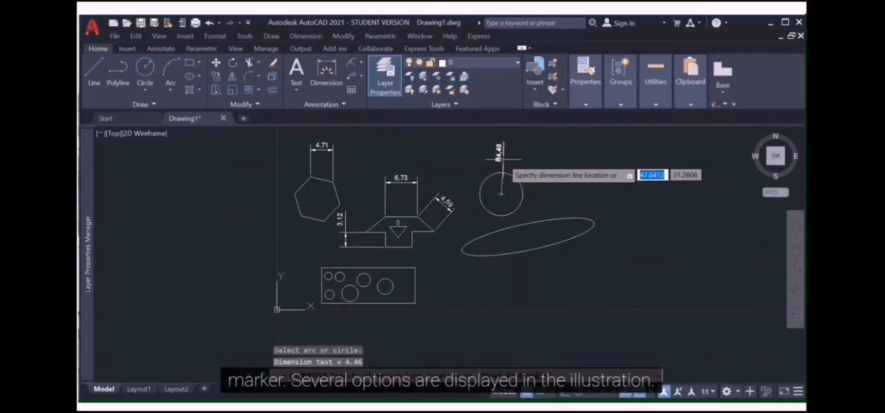
click(544, 151)
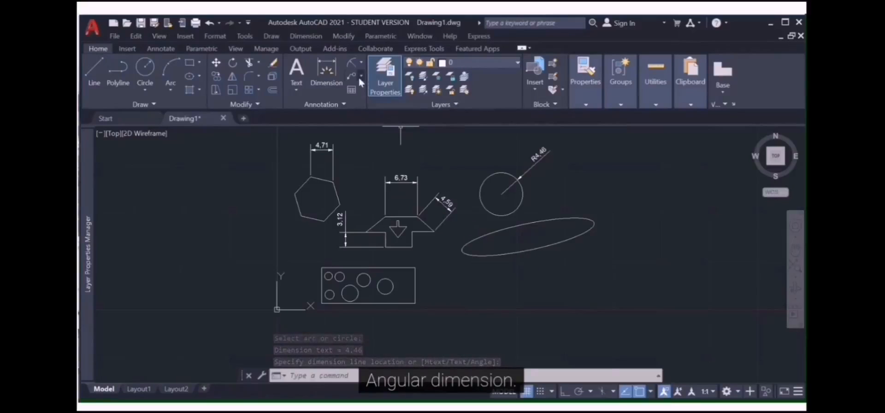
- Add an angular dimension between the left sloped edge and the adjoining horizontal edge of the shape containing the arrow
click(361, 63)
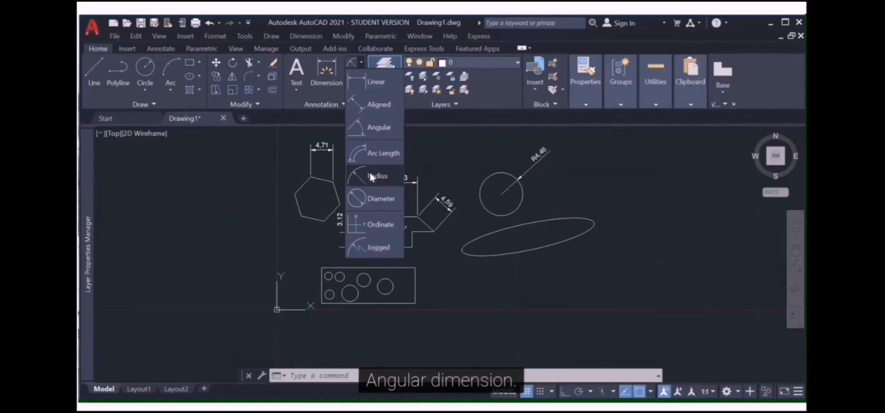
click(378, 127)
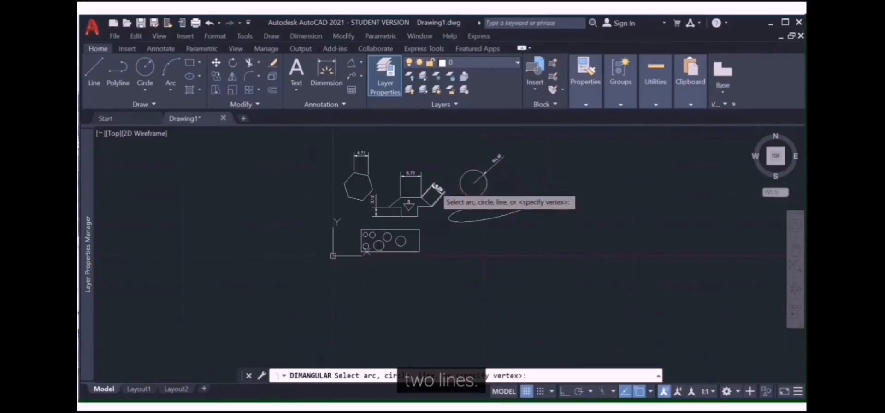
scroll(444, 212, up, 2)
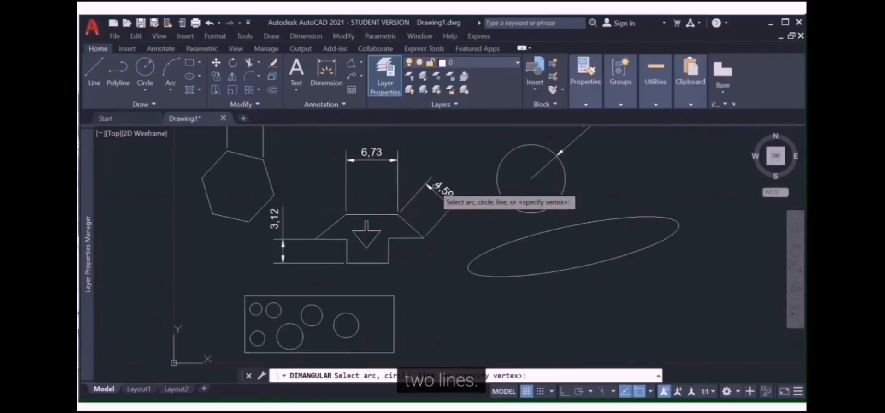
click(332, 225)
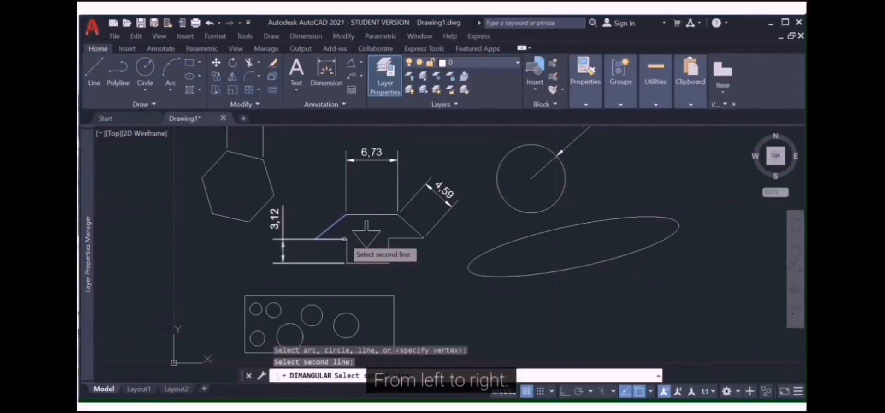
click(343, 238)
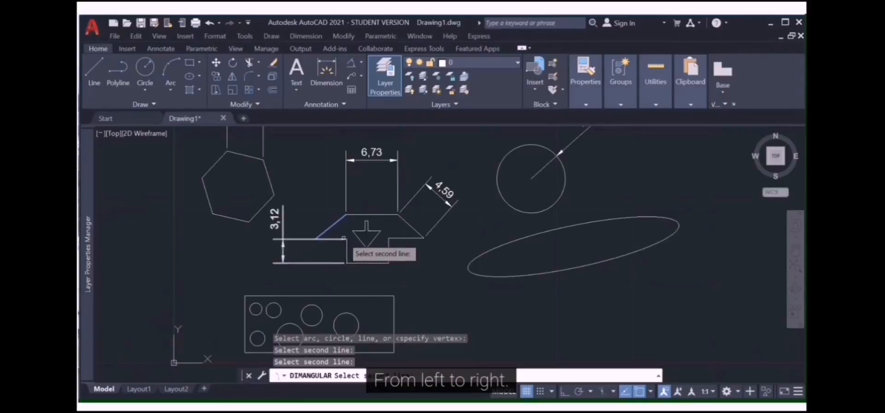
scroll(343, 238, up, 6)
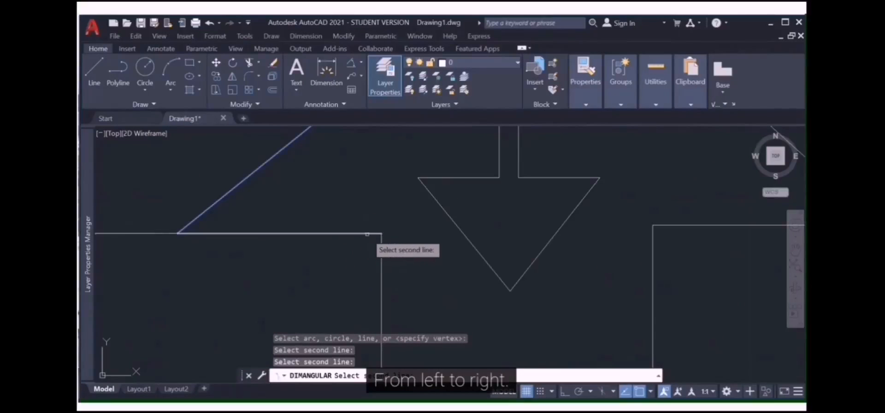
click(381, 235)
scroll(353, 209, down, 4)
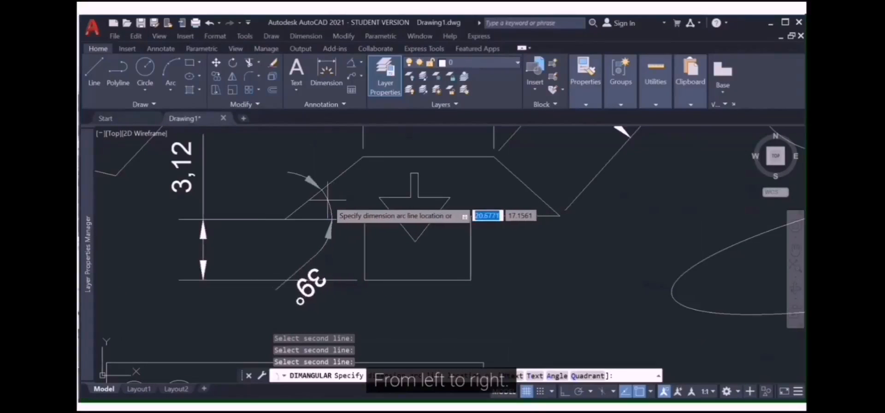
click(328, 200)
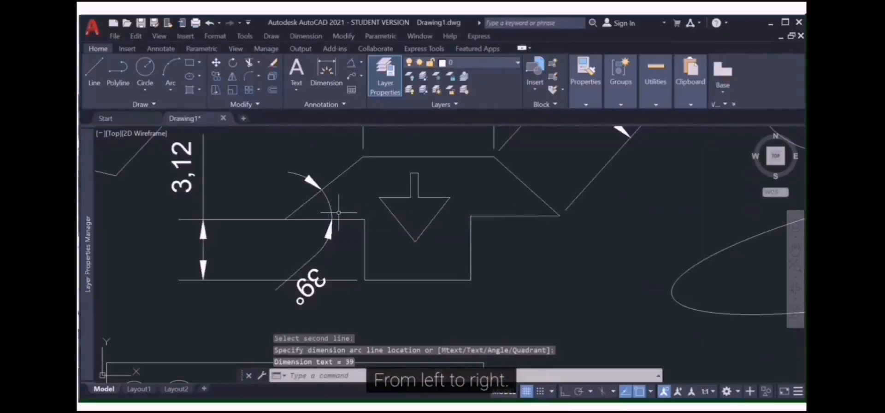
- Move the angular dimension's text outside the shape, above the left sloped edge
click(331, 210)
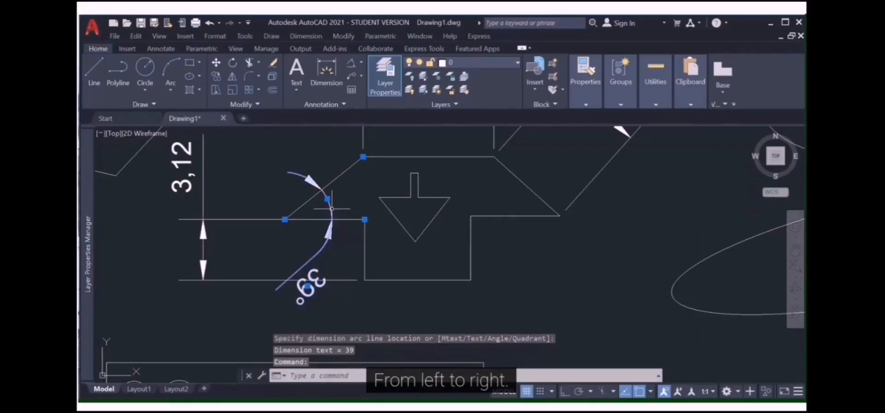
click(308, 287)
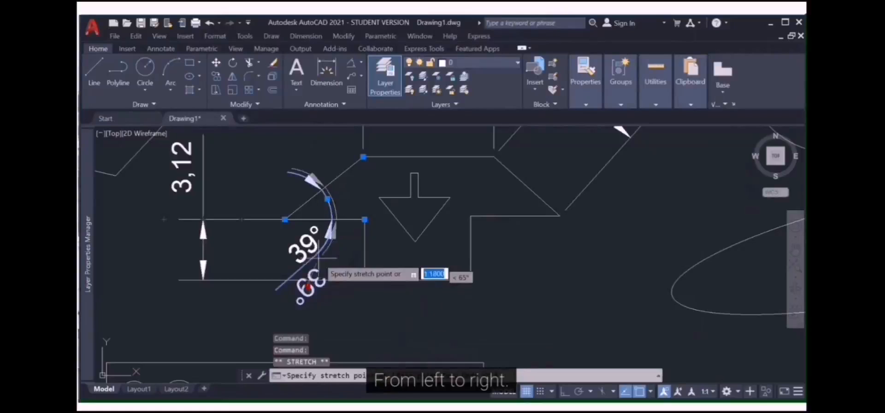
click(308, 161)
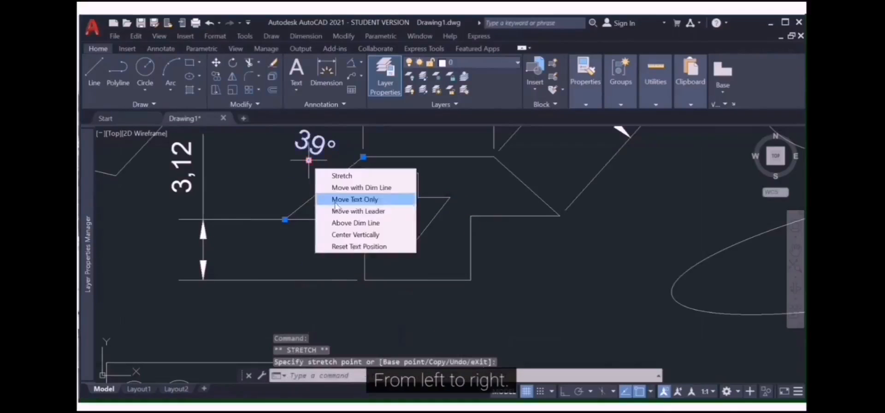
scroll(621, 305, down, 2)
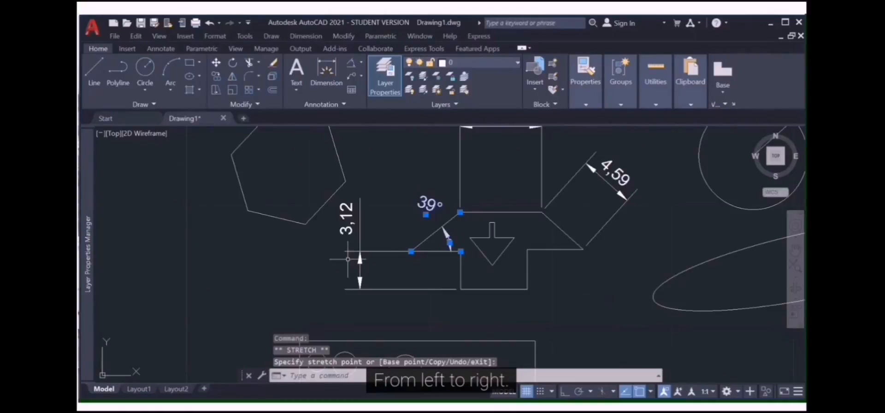
key(Escape)
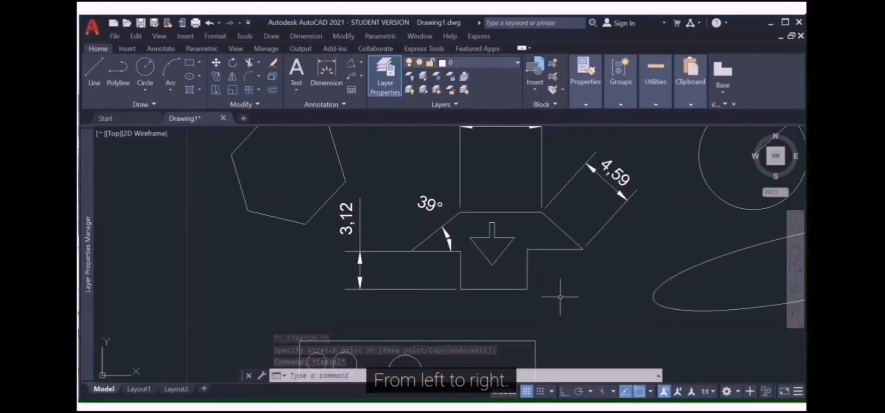
scroll(560, 298, down, 1)
scroll(557, 303, down, 2)
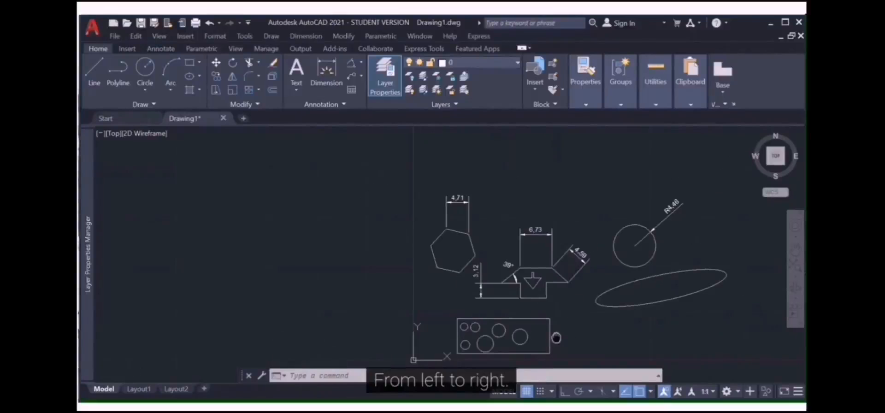
middle_drag(555, 335, 536, 257)
scroll(517, 257, up, 3)
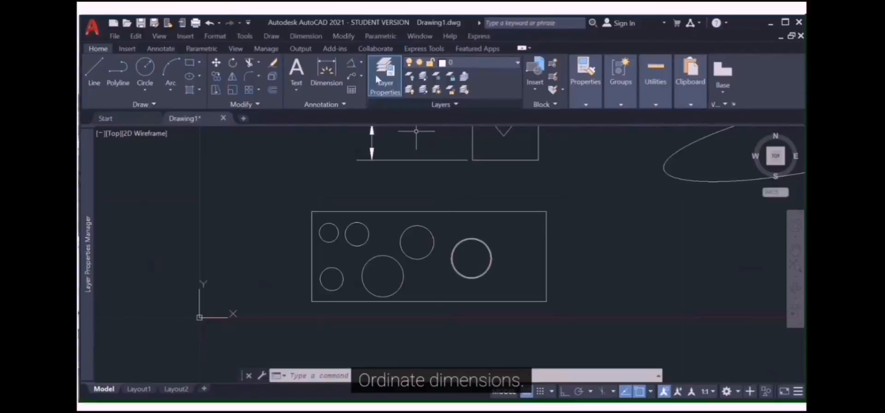
click(362, 62)
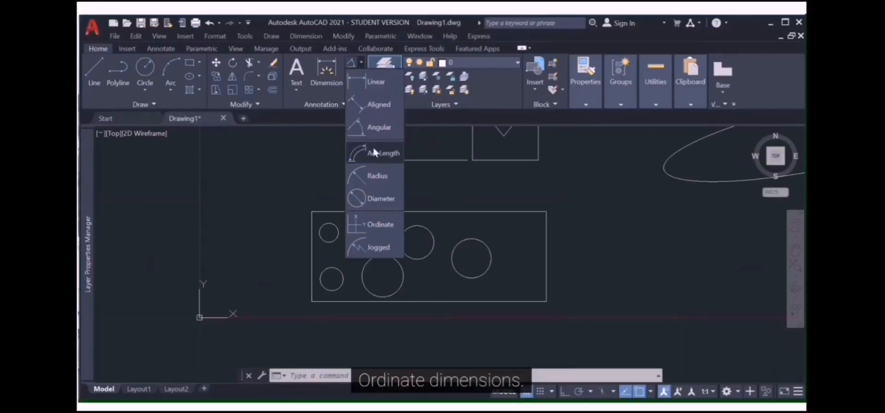
click(376, 225)
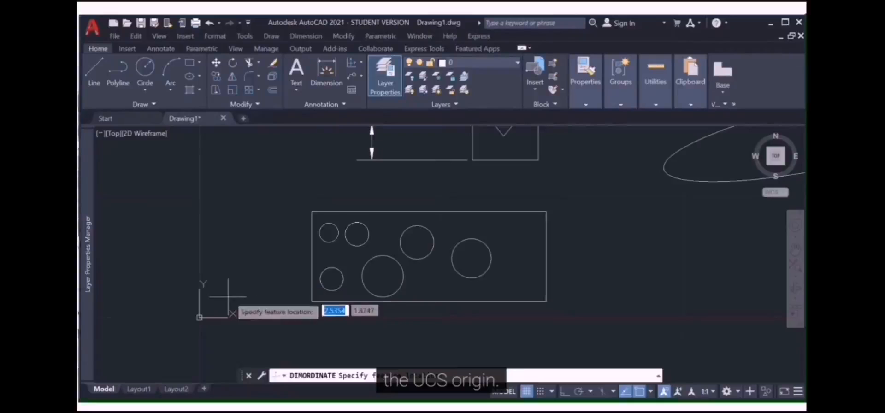
key(Escape)
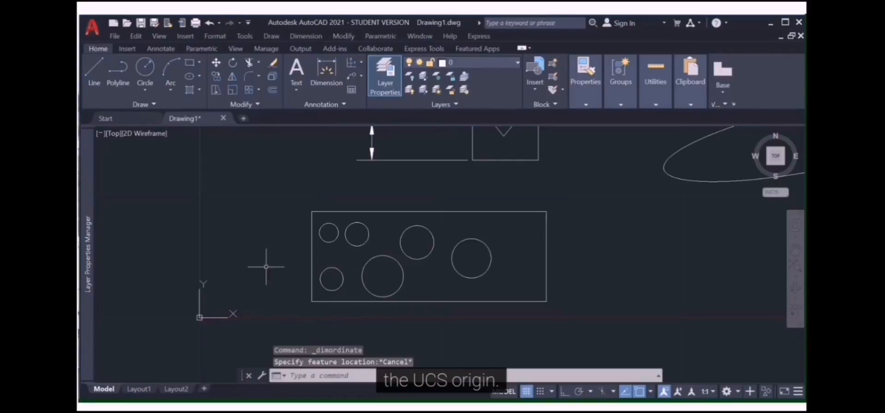
- Move the UCS origin to the centre of the small lower-left circle in the rectangle
click(199, 317)
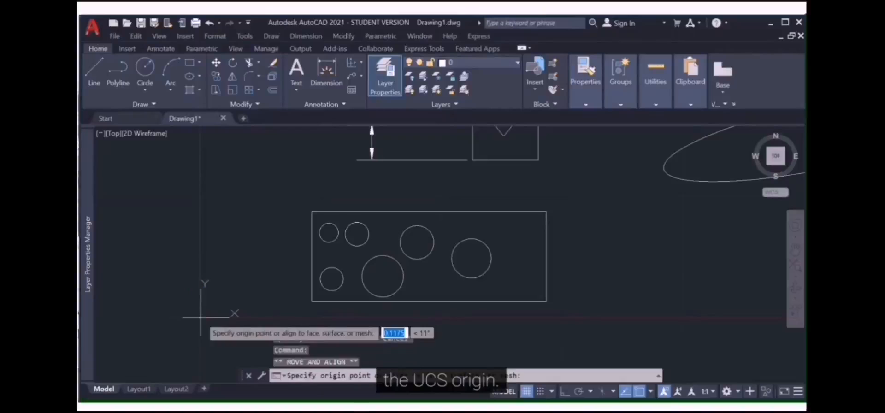
click(331, 279)
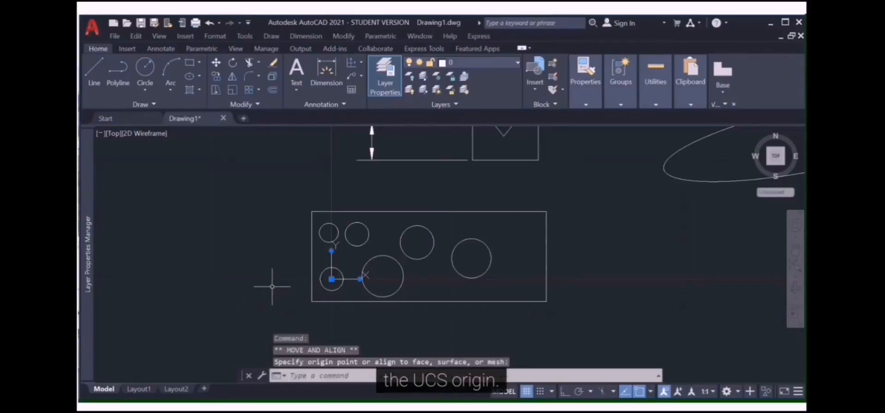
key(Escape)
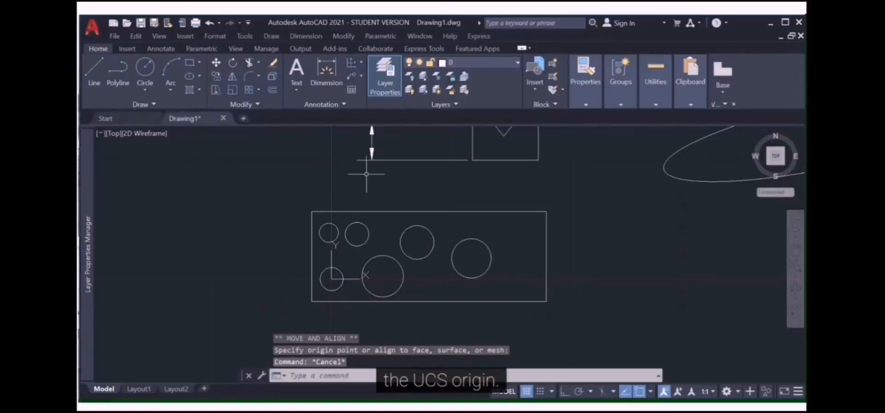
- Add Y ordinate dimensions to the centres of the lower-left circle and the large circle beside it, with leaders ending left of the rectangle
click(354, 67)
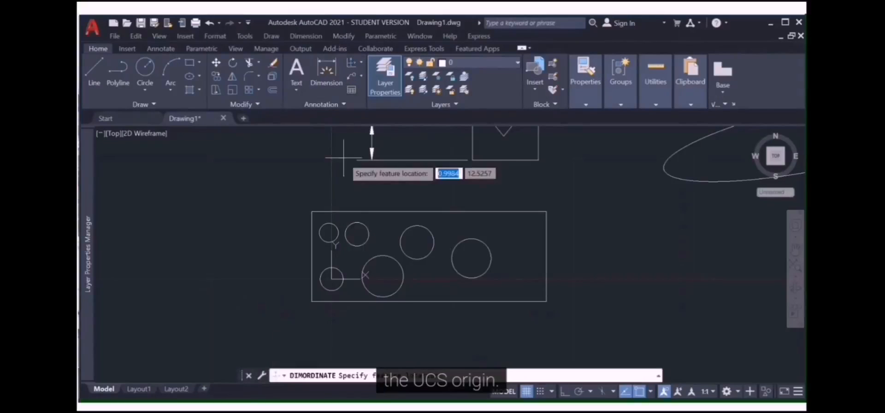
click(331, 279)
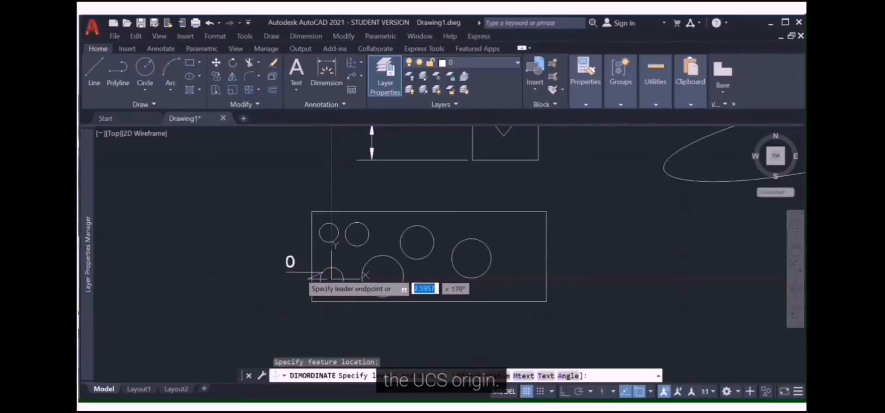
click(249, 248)
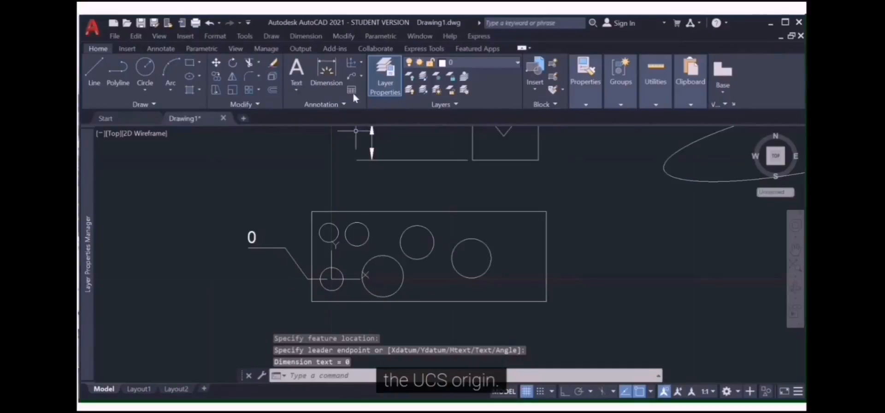
click(354, 67)
click(382, 276)
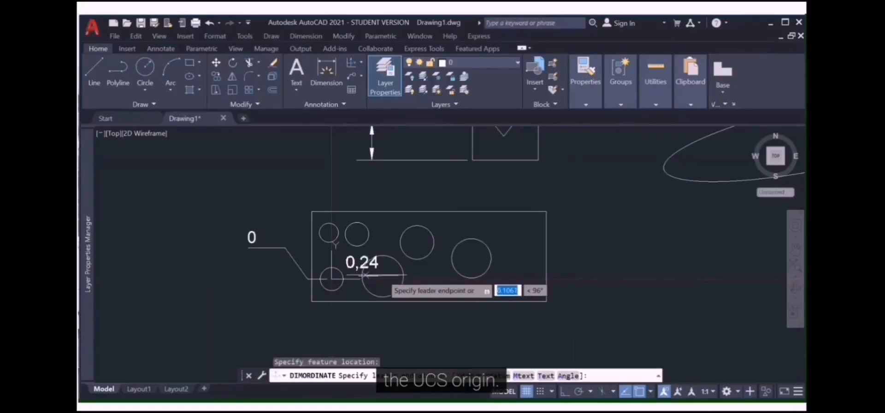
click(267, 198)
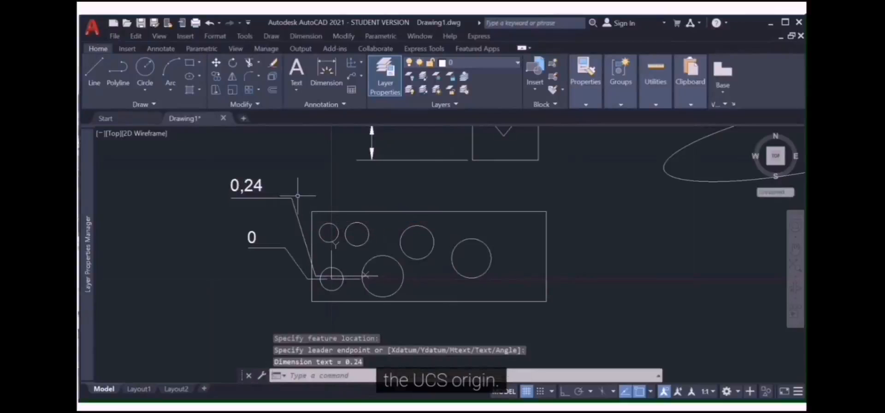
- Add an X ordinate dimension above the upper-left circle and a Y ordinate dimension leading left from the upper middle circle's centre
click(350, 61)
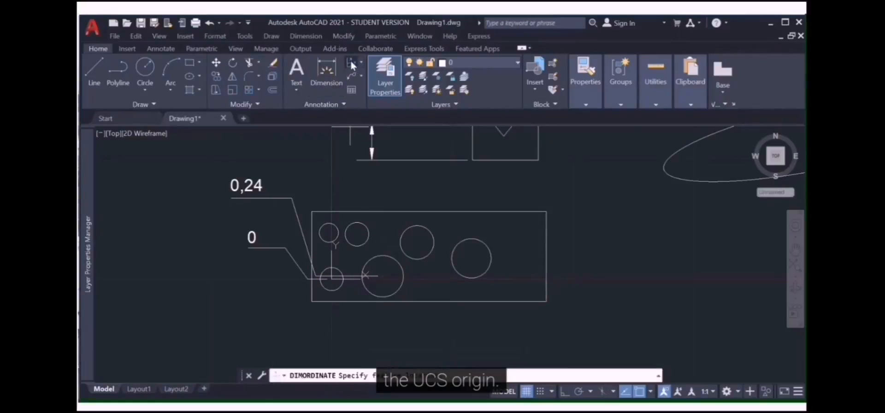
click(329, 233)
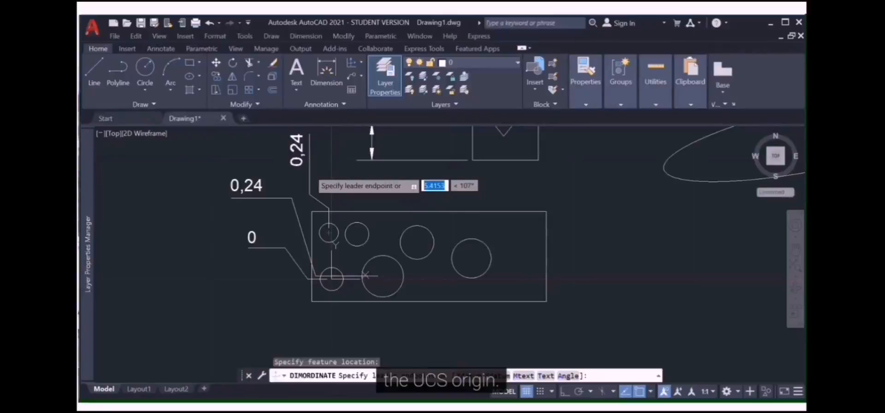
click(309, 172)
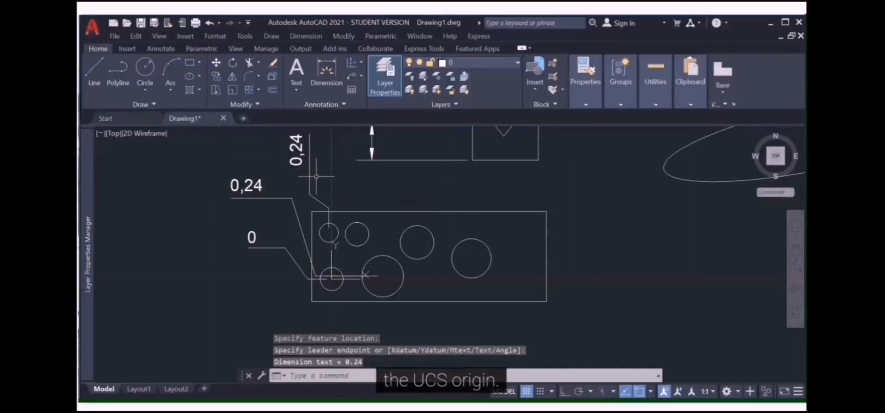
click(348, 64)
click(416, 241)
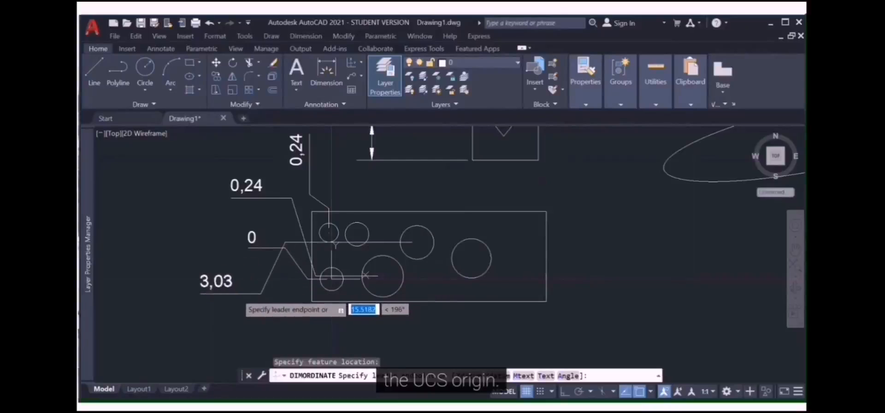
click(280, 293)
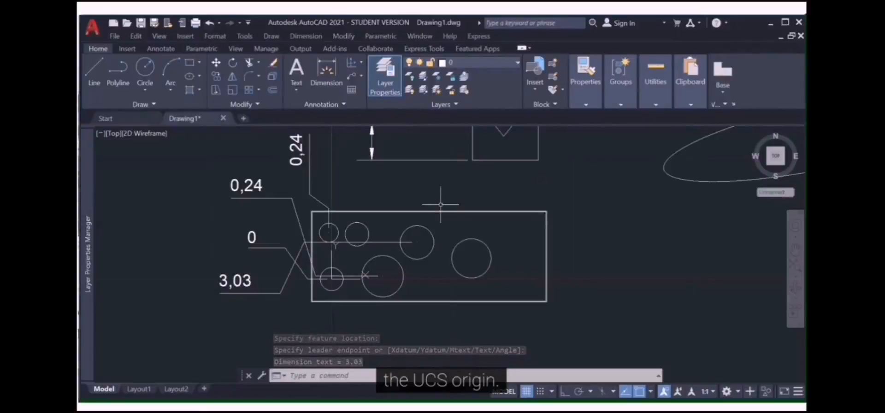
- Add a Y ordinate dimension to the rightmost circle's centre, ending its leader outside the rectangle's right edge
key(Return)
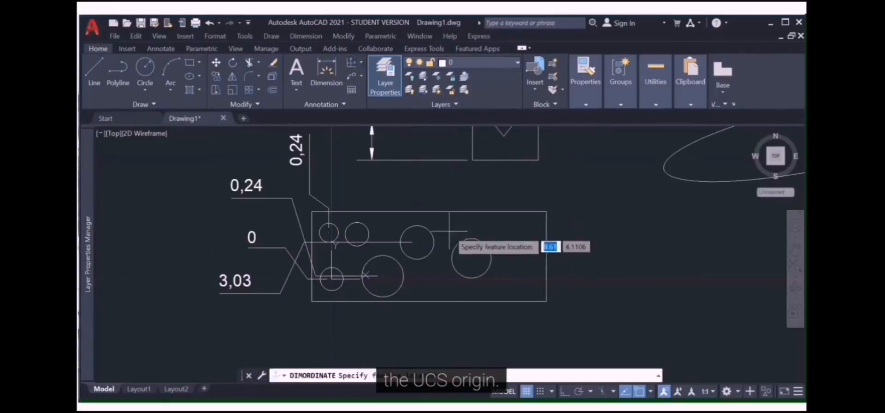
click(470, 258)
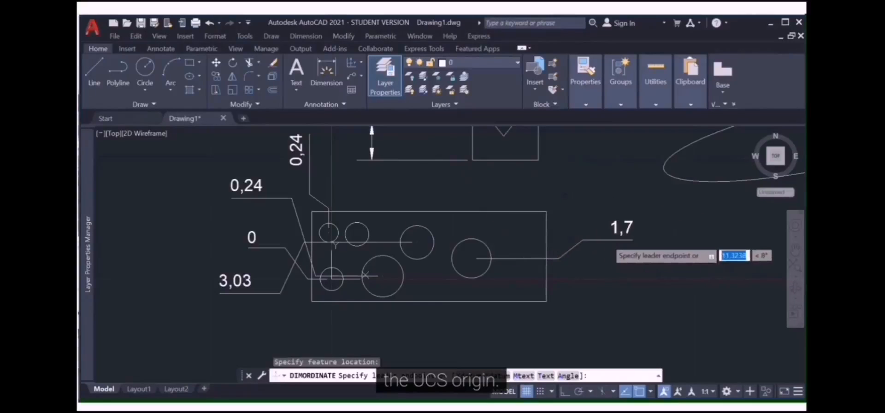
click(631, 240)
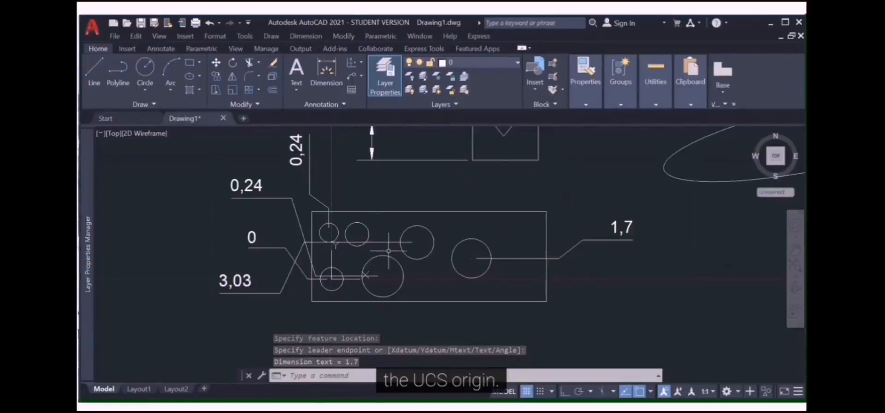
scroll(388, 251, down, 2)
scroll(388, 250, down, 2)
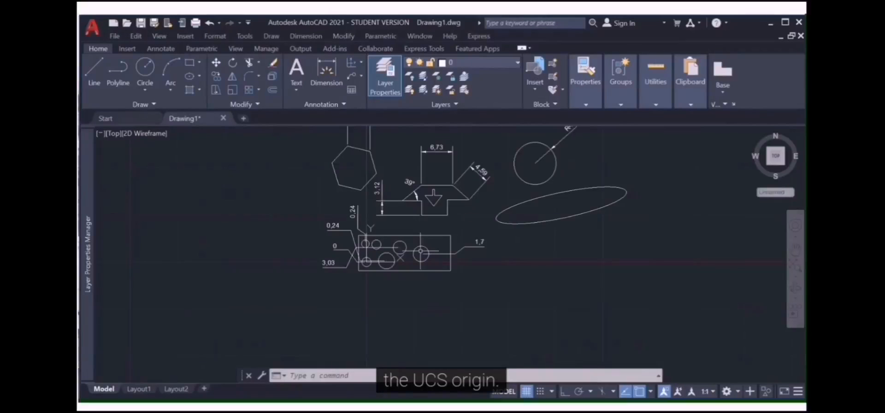
mouse_move(498, 22)
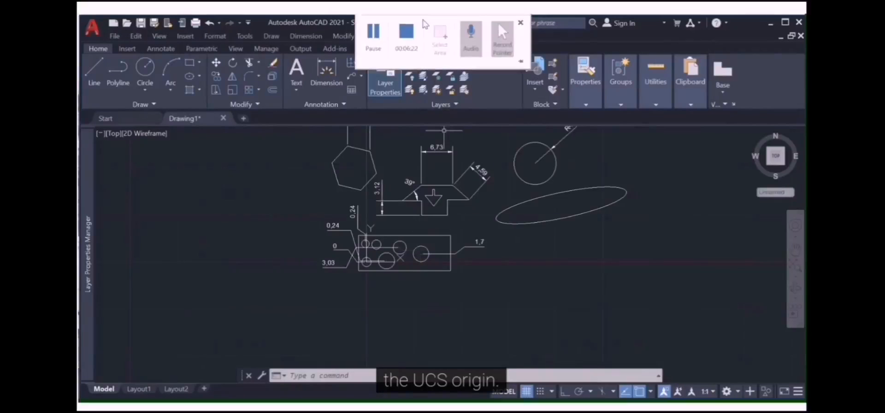
click(372, 44)
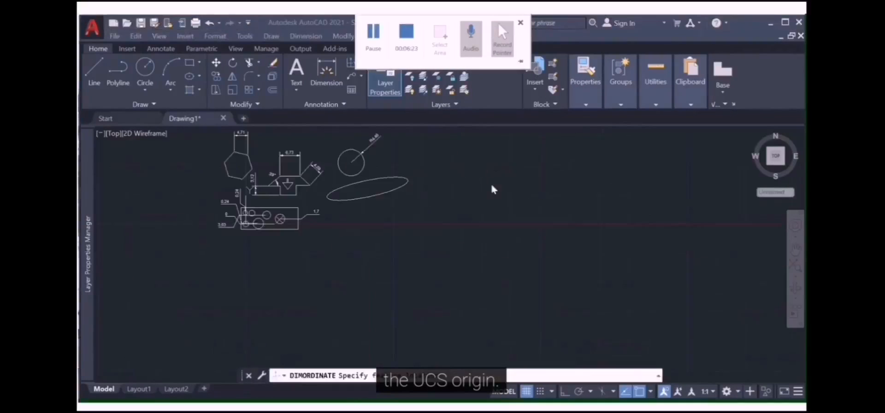
- Draw a three-point arc about 27 units long in the empty area to the right of the ellipse
click(362, 63)
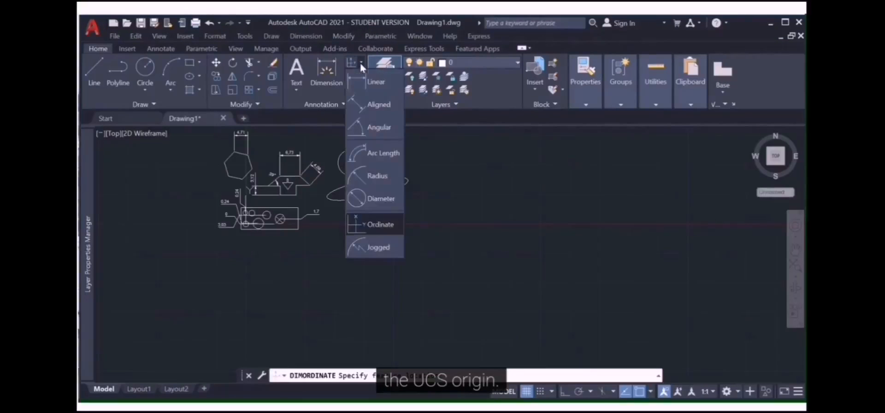
click(375, 152)
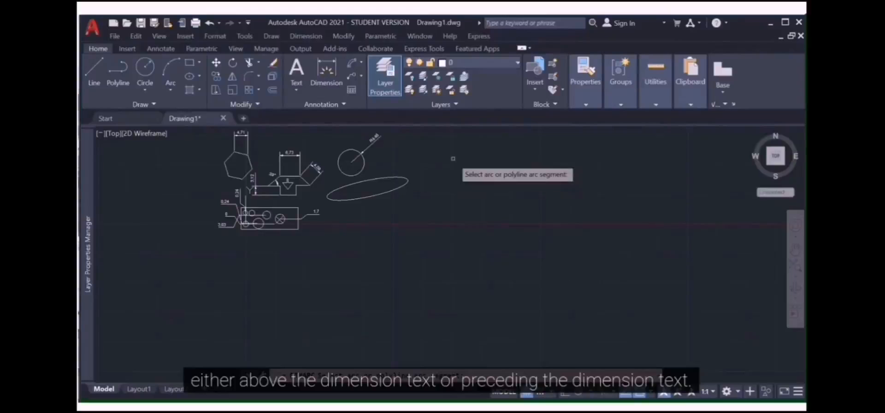
click(170, 69)
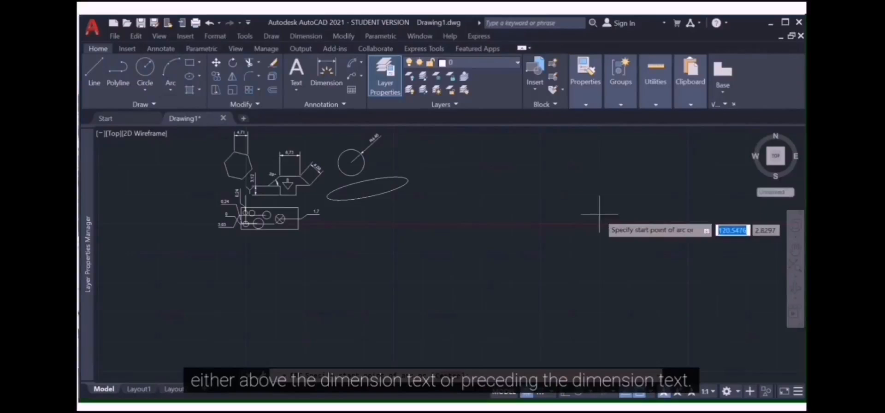
click(505, 164)
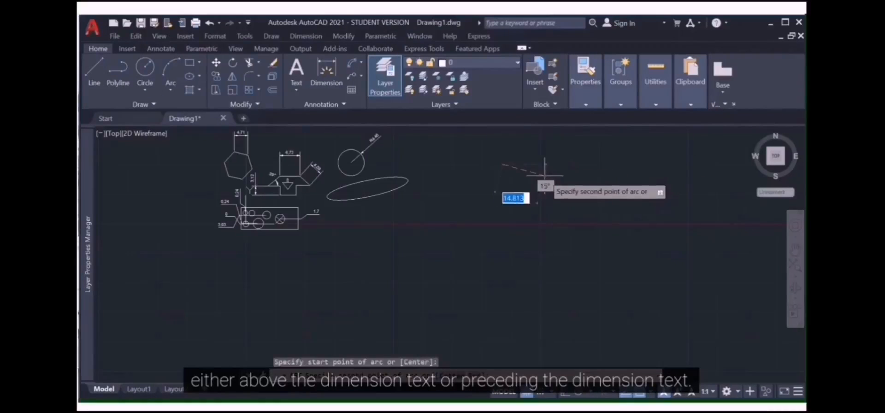
click(543, 177)
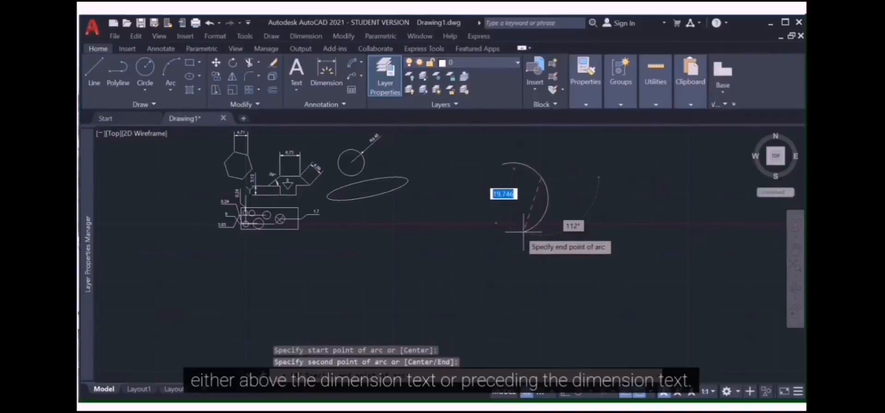
click(548, 212)
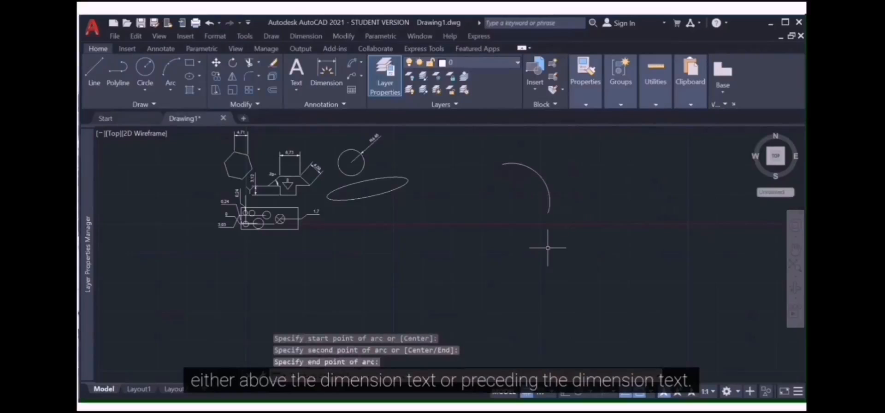
- Add an arc length dimension to the new arc, placing the dimension line on its inner side
click(355, 76)
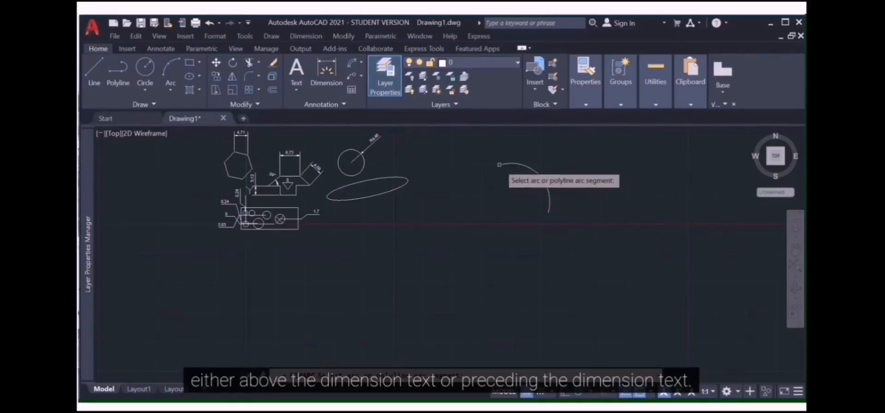
click(534, 169)
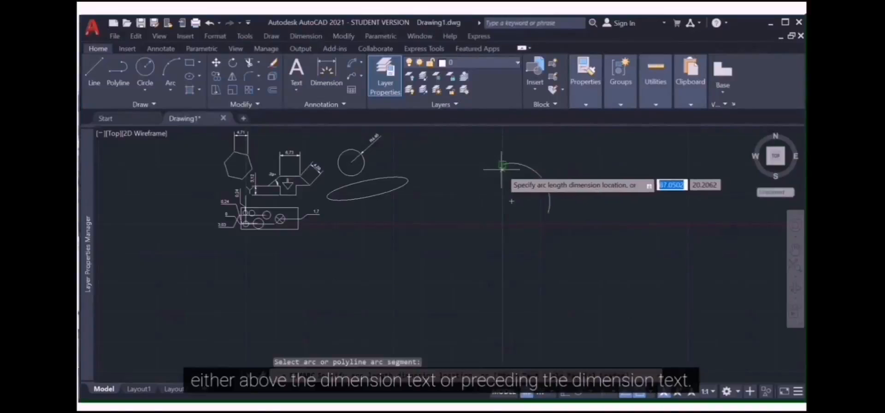
click(511, 201)
scroll(537, 206, up, 3)
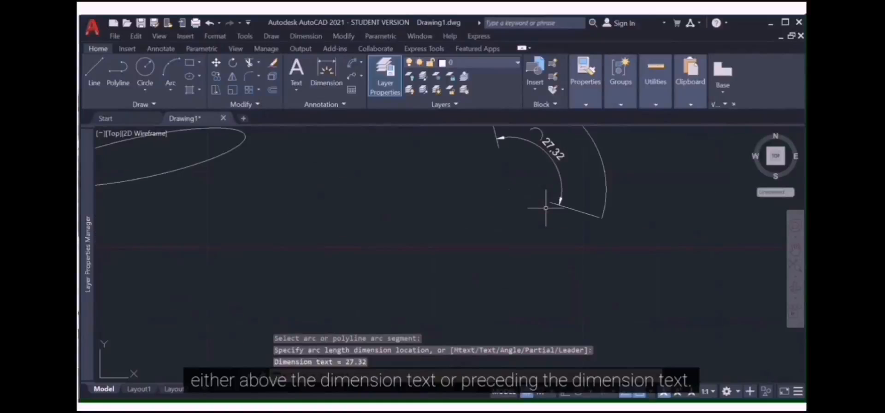
scroll(545, 208, down, 2)
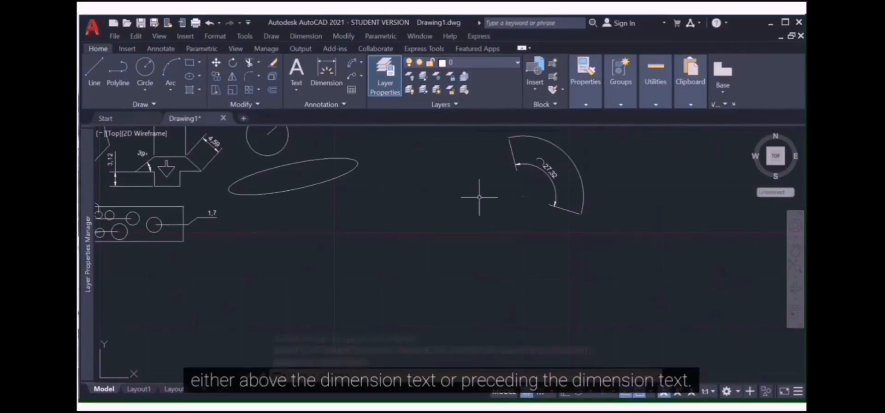
click(361, 63)
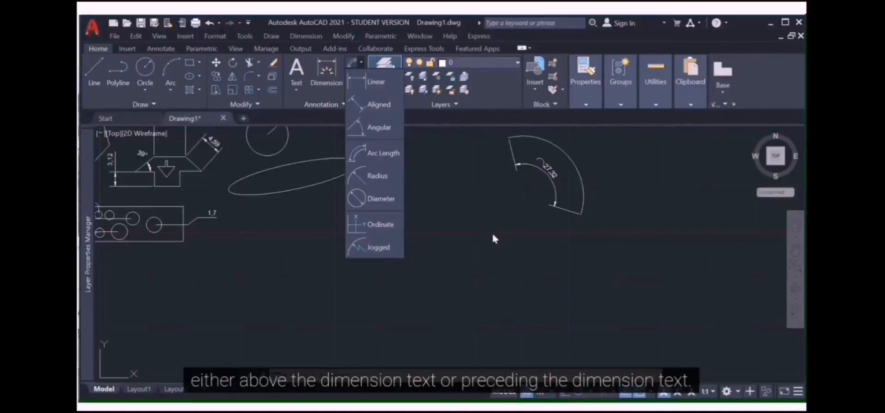
click(451, 179)
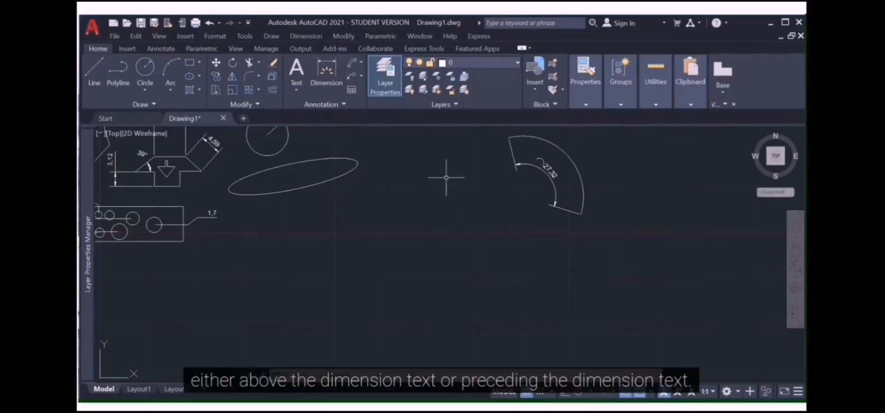
- Place a multileader with its arrowhead on the hexagon's right vertex and its landing up and to the right, above the 6,73 dimension
click(360, 76)
click(365, 95)
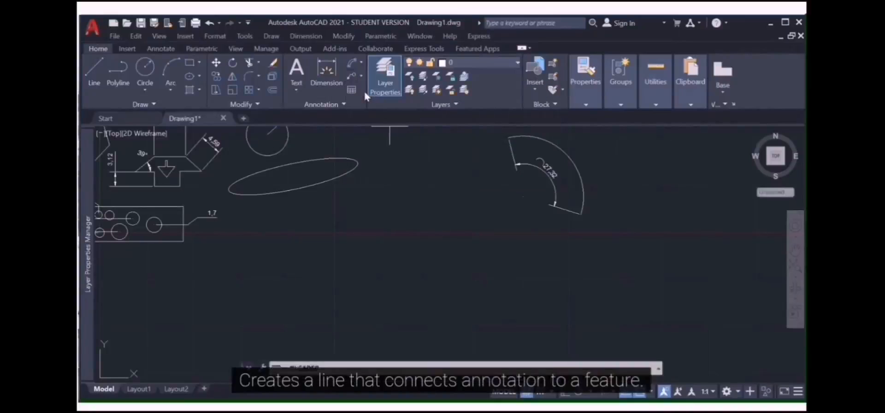
scroll(361, 146, down, 4)
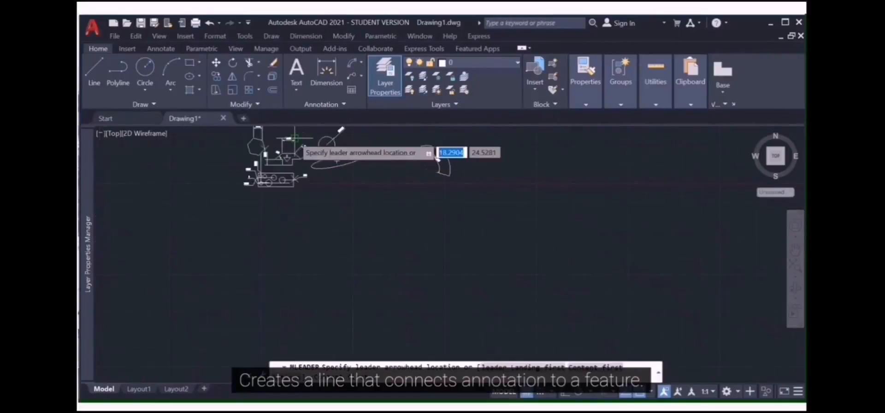
scroll(290, 135, down, 3)
scroll(272, 129, up, 5)
scroll(295, 147, up, 6)
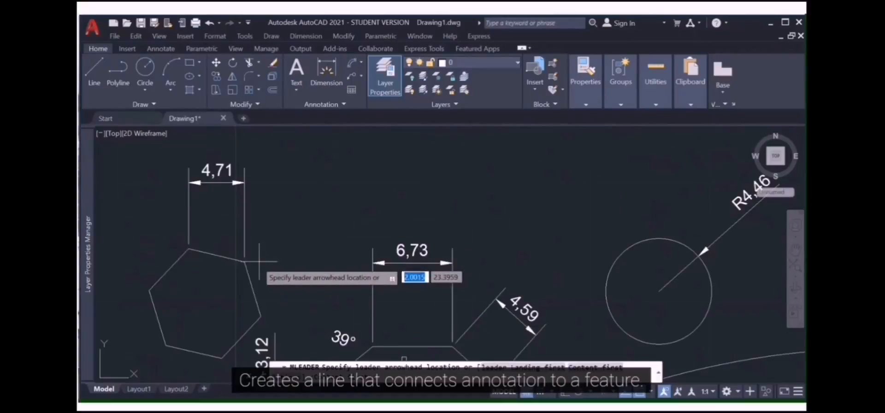
click(260, 315)
click(310, 177)
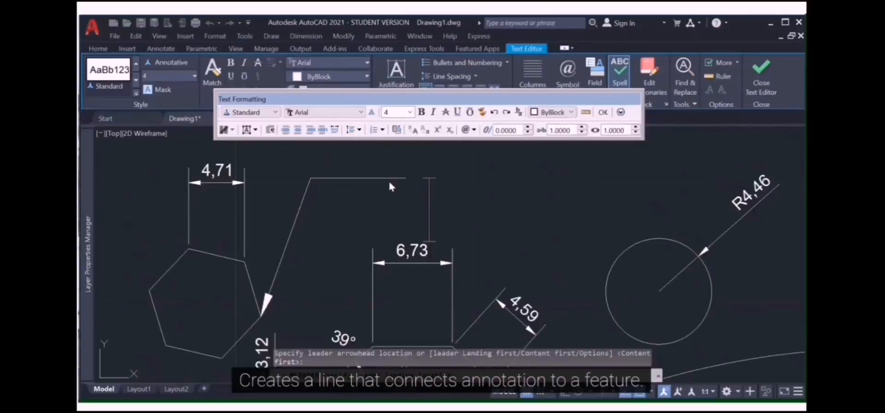
- Enter "text" as the leader's annotation with a text height of 1
text(text)
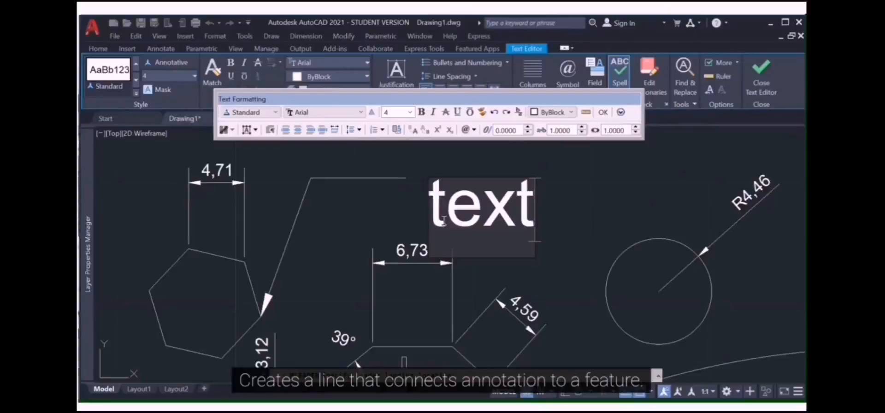
drag(446, 218, 499, 219)
double_click(497, 217)
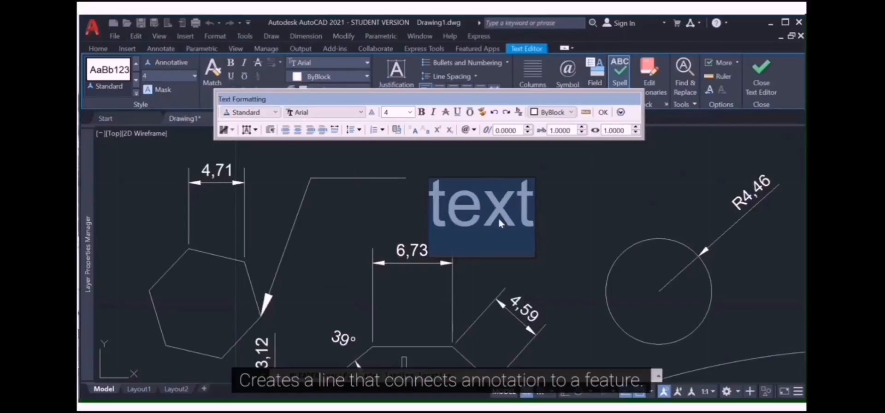
click(409, 112)
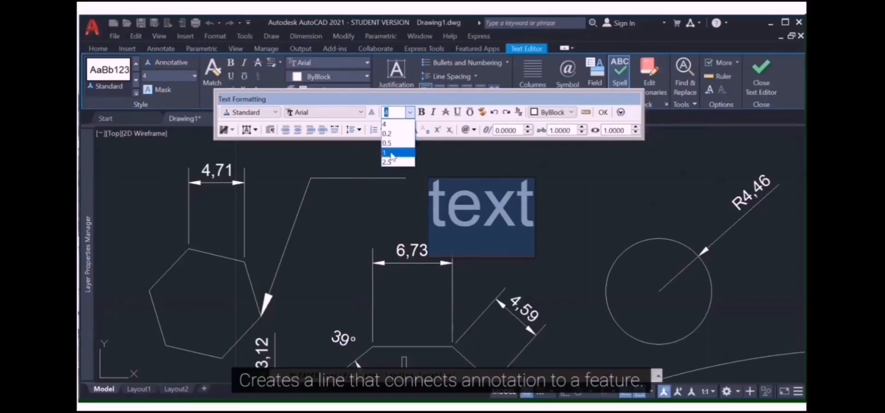
click(390, 152)
key(BackSpace)
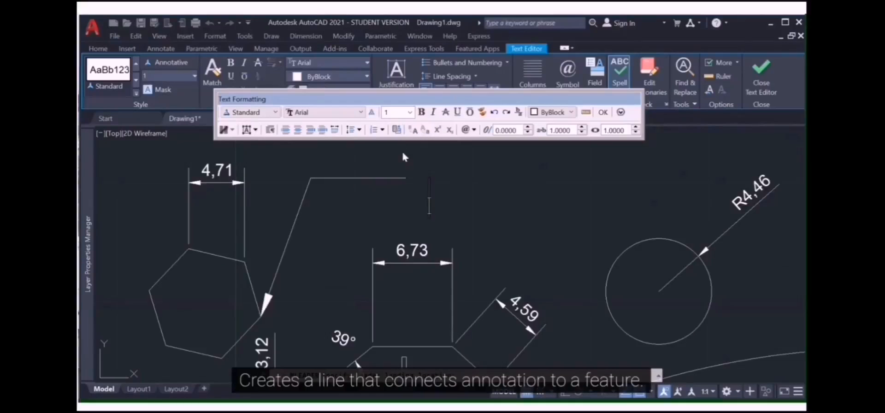
text(text)
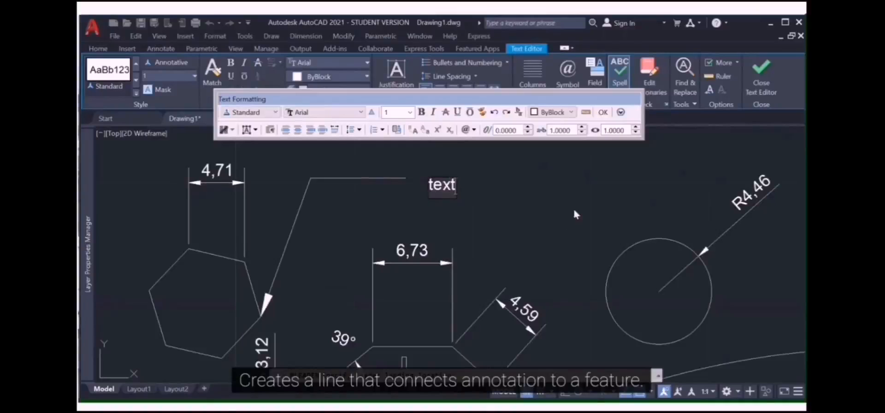
click(602, 112)
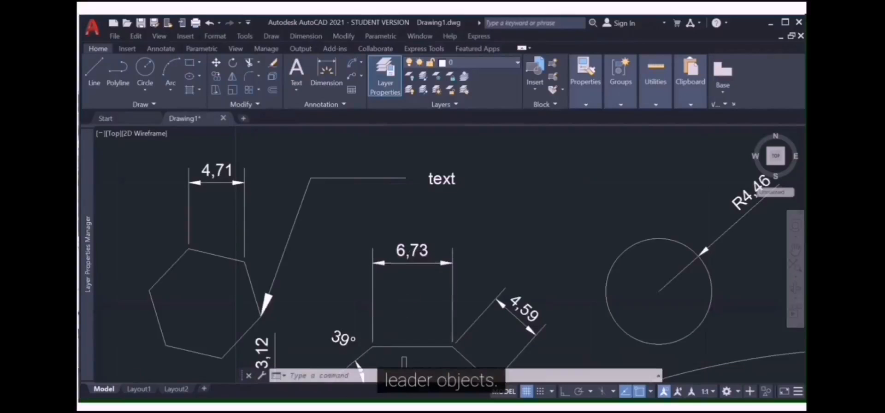
- Review the MLEADER options, accepting 2 as the maximum leader points and displaying the content type choices, and leave the command
scroll(401, 295, down, 7)
scroll(425, 323, up, 2)
scroll(425, 324, up, 2)
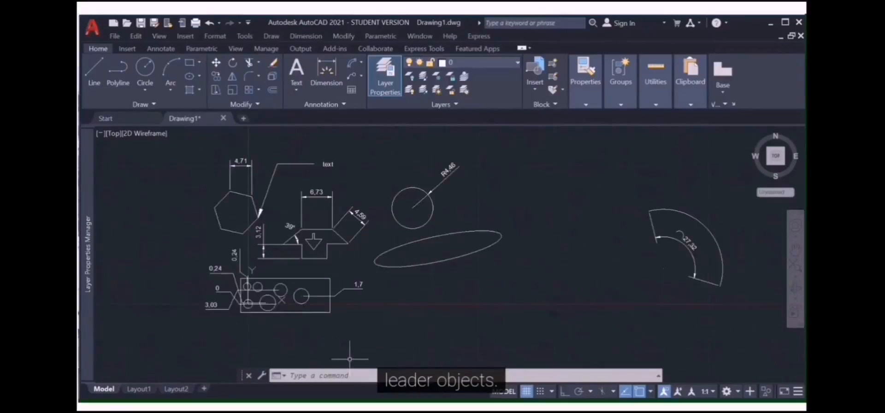
click(343, 374)
text(MLEADER)
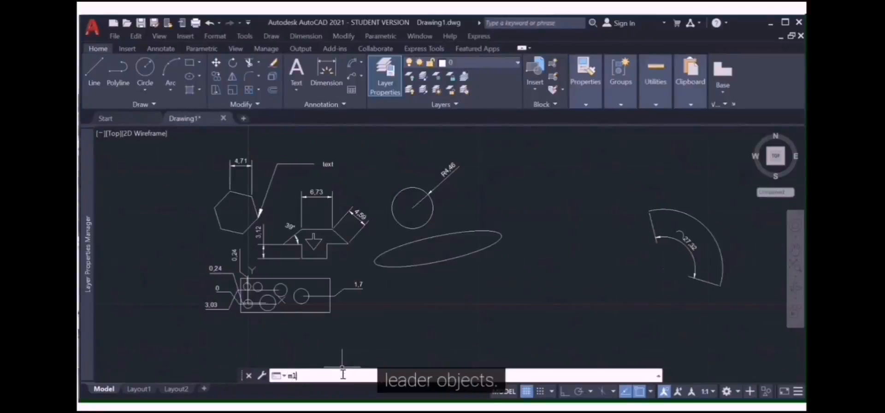
key(Return)
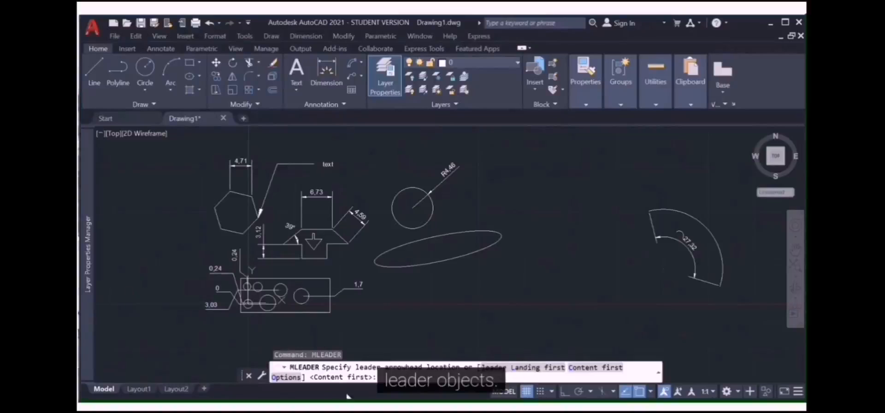
click(292, 377)
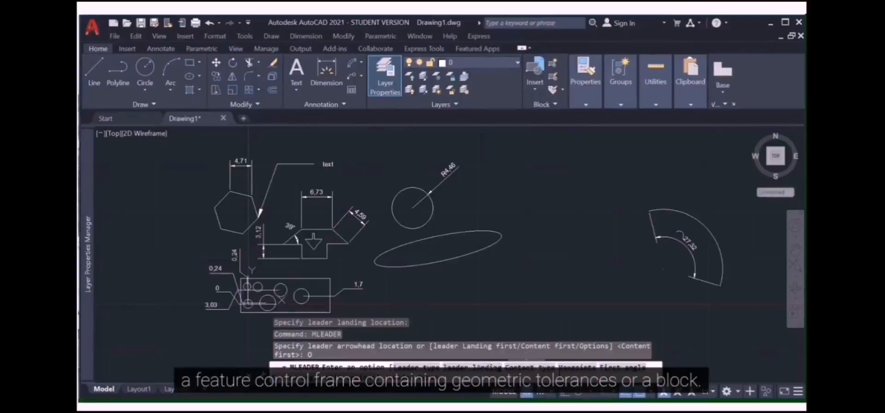
click(576, 368)
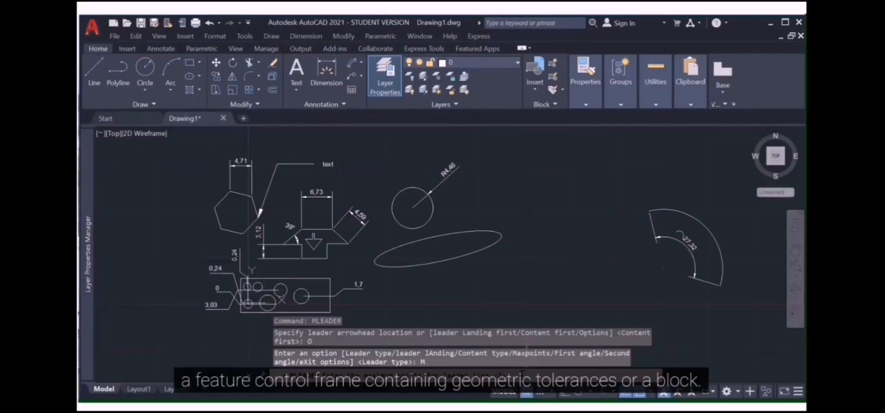
key(Return)
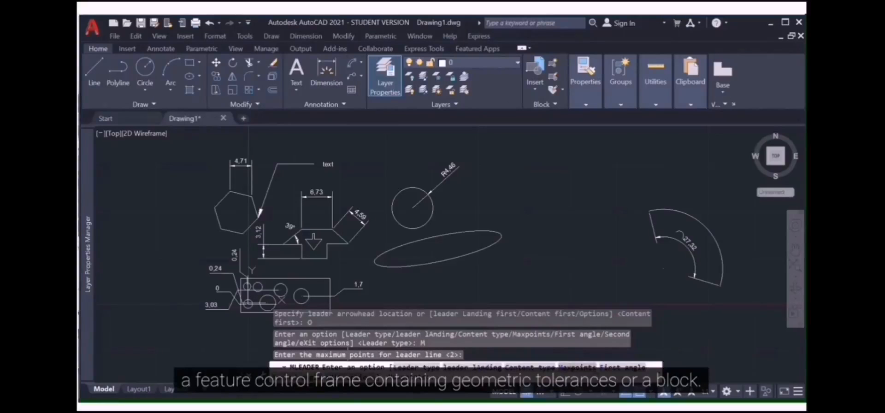
click(530, 367)
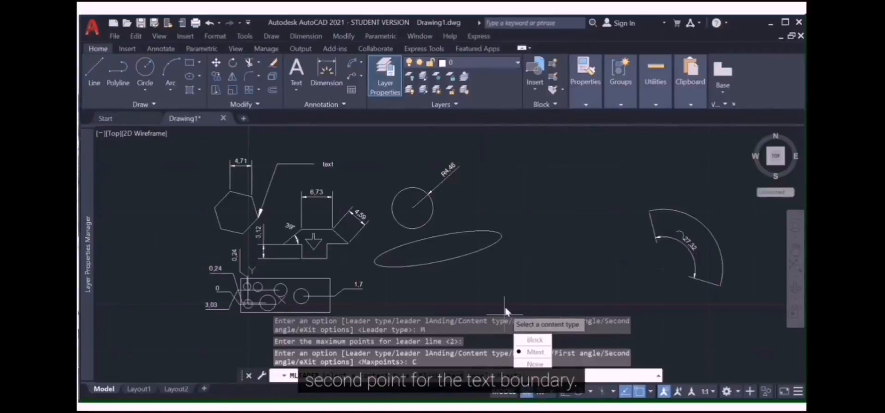
key(Escape)
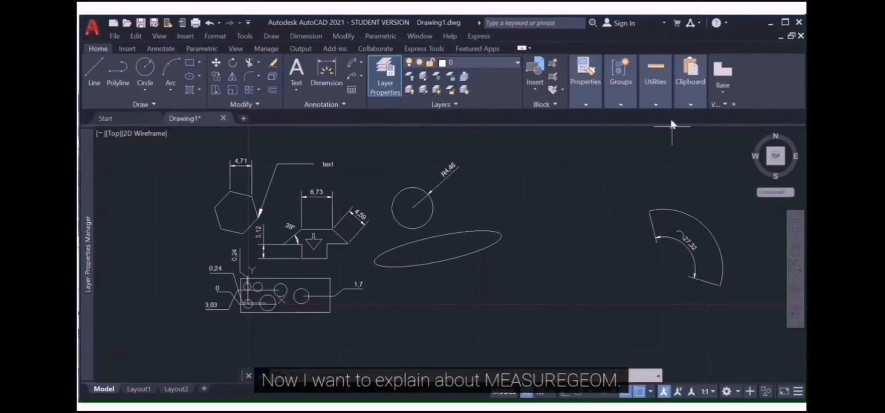
- Inspect the circle and the stepped profile above the rectangle with the Quick measure tool to read their live dimensions
click(655, 104)
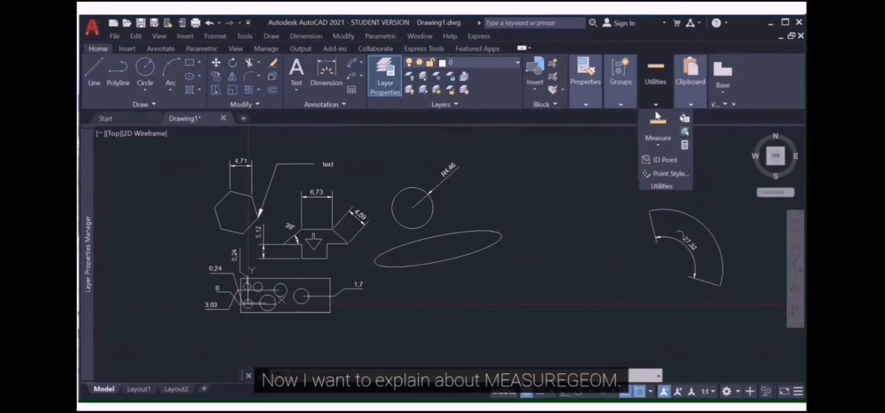
click(657, 149)
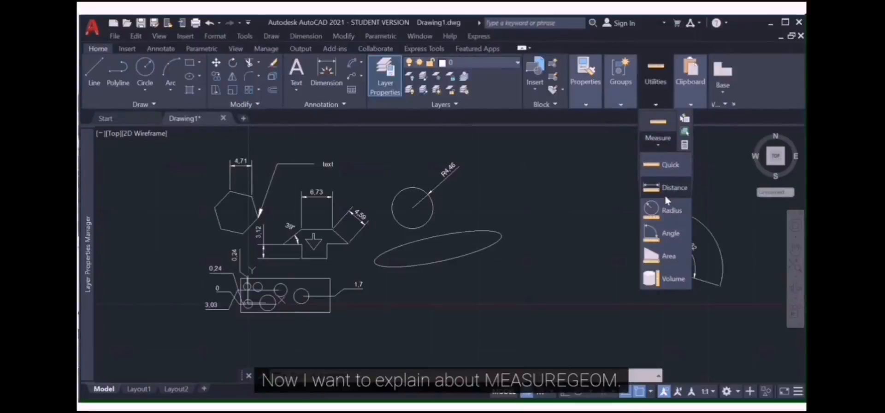
click(668, 166)
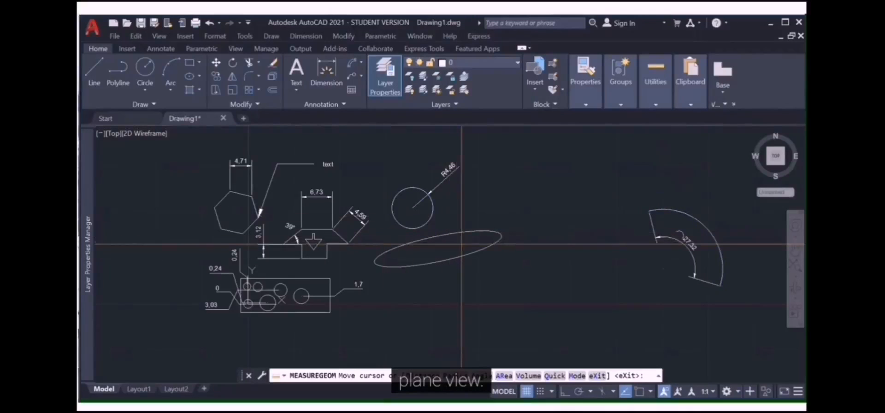
scroll(456, 226, up, 3)
scroll(399, 209, down, 2)
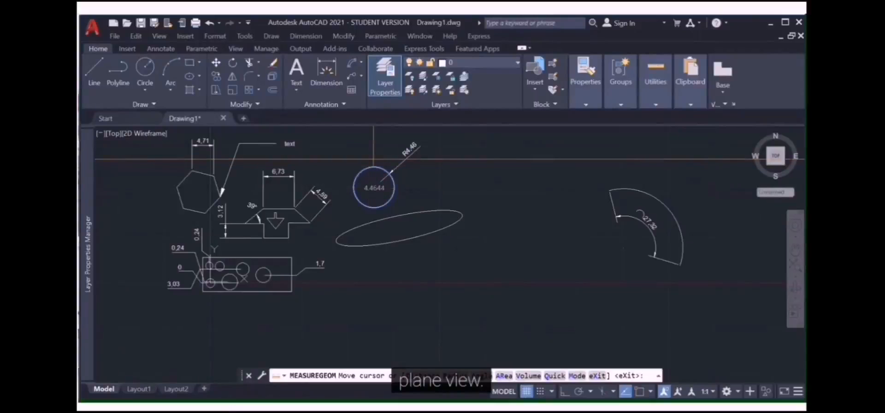
scroll(267, 212, up, 4)
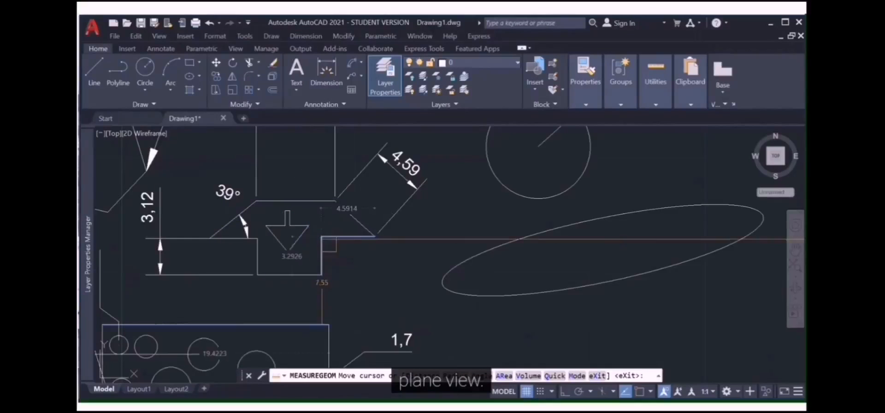
scroll(392, 271, down, 5)
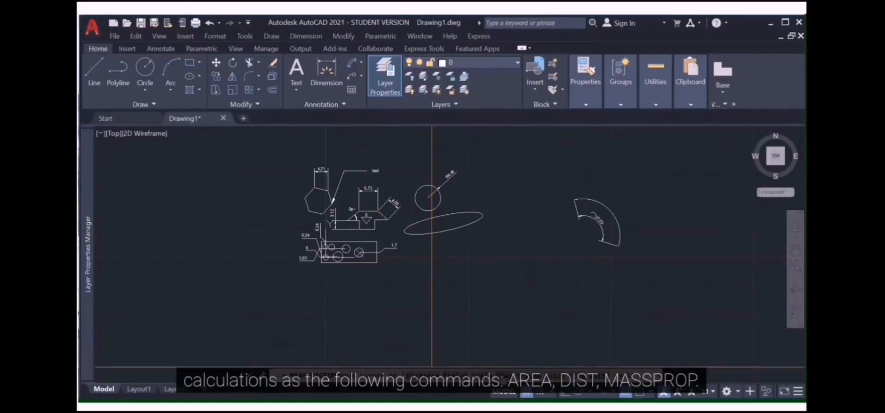
- Measure the area of a region bounded by arc segments, starting from the circle's center, with the Area and Arc options
text(AR)
key(Return)
scroll(426, 210, up, 4)
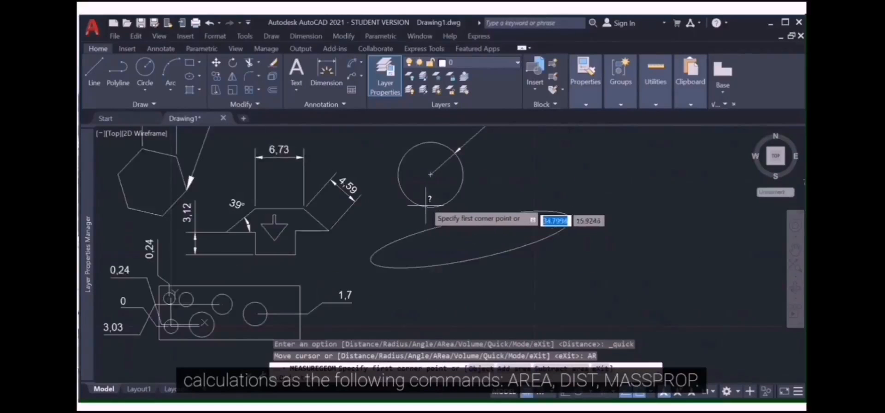
click(430, 174)
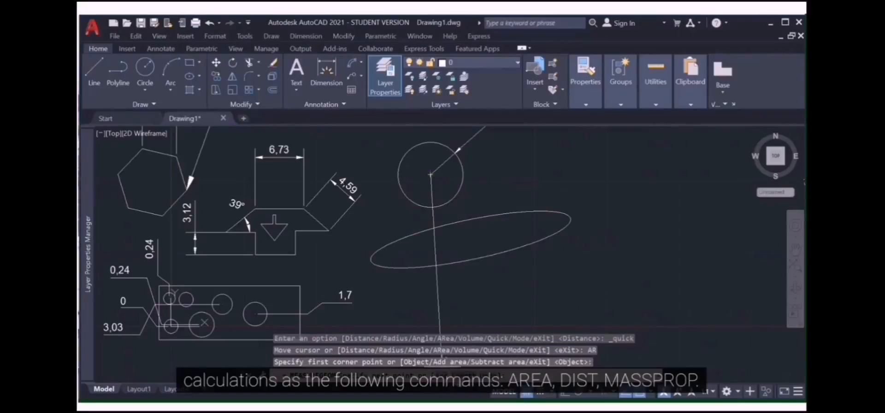
text(A)
key(Return)
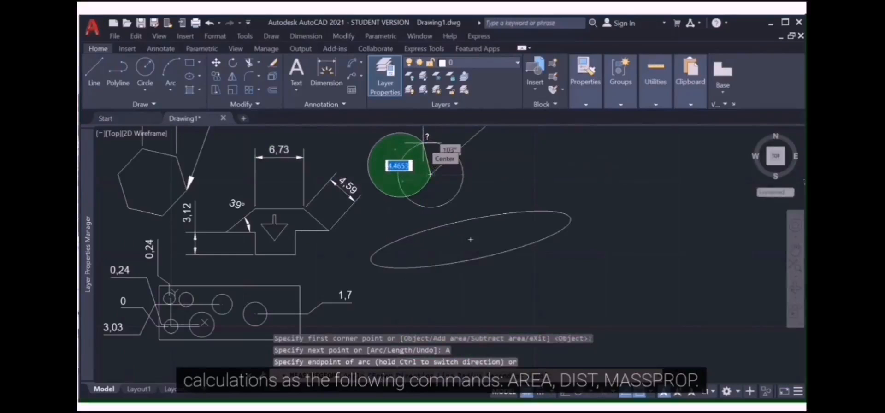
click(405, 152)
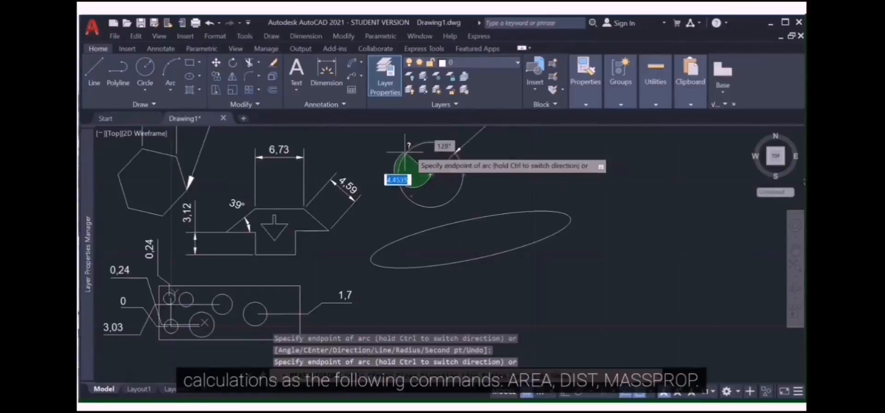
click(421, 212)
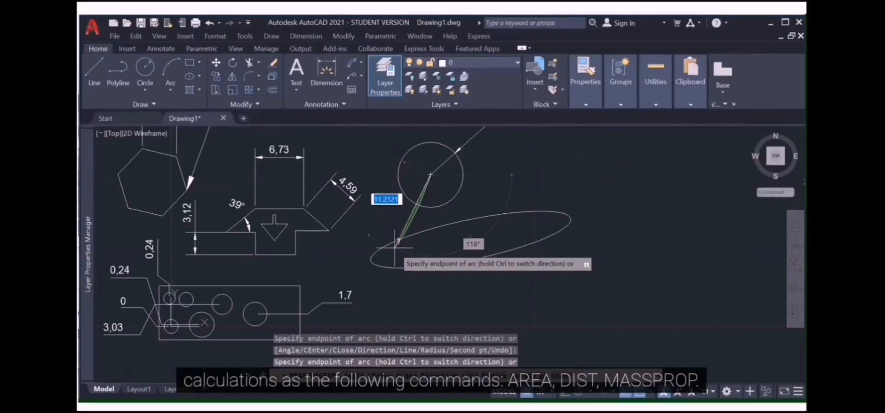
scroll(432, 224, down, 5)
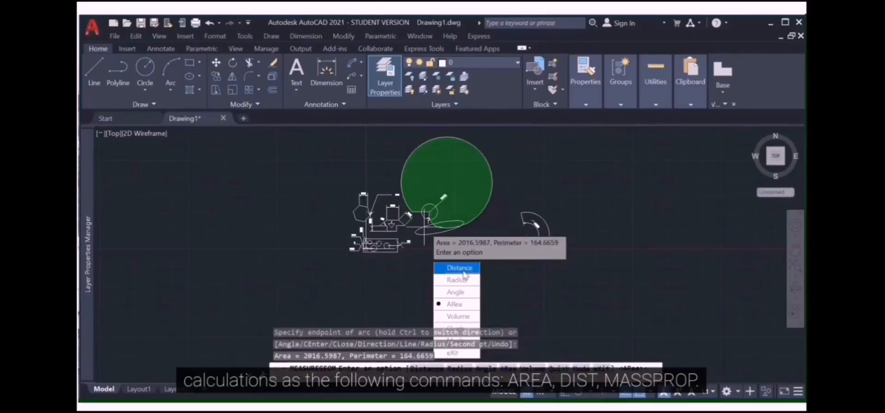
click(454, 303)
scroll(426, 220, up, 4)
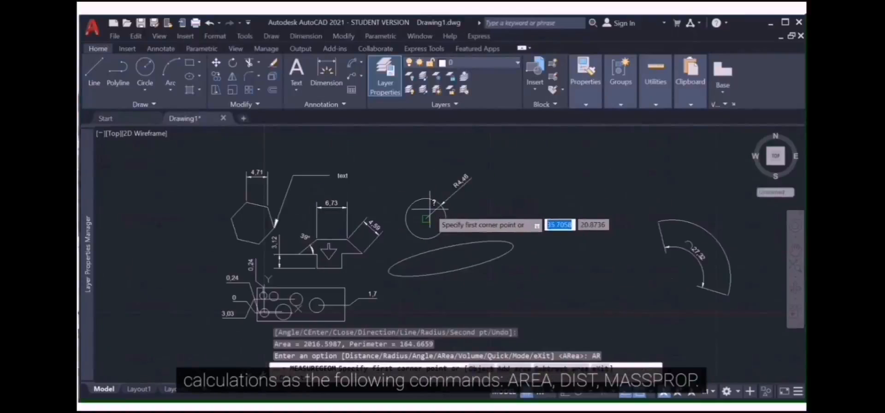
scroll(426, 219, up, 2)
scroll(425, 210, up, 2)
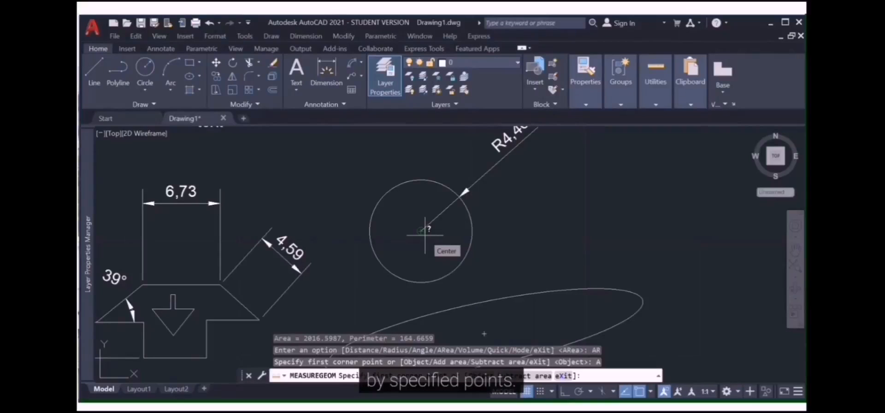
key(Escape)
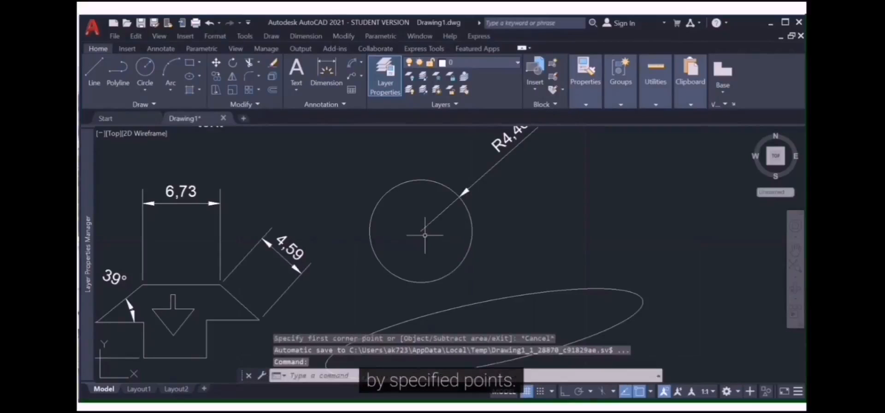
- Measure the area and circumference of the dimensioned circle with MEASUREGEOM, using the Area option's Object selection
click(655, 104)
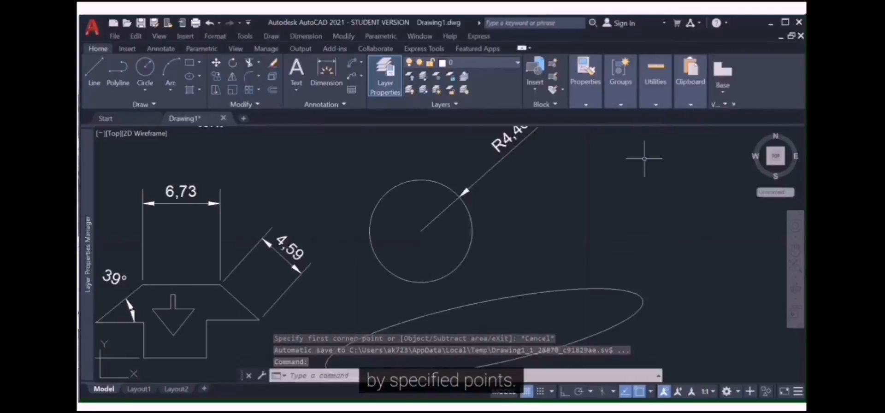
click(655, 104)
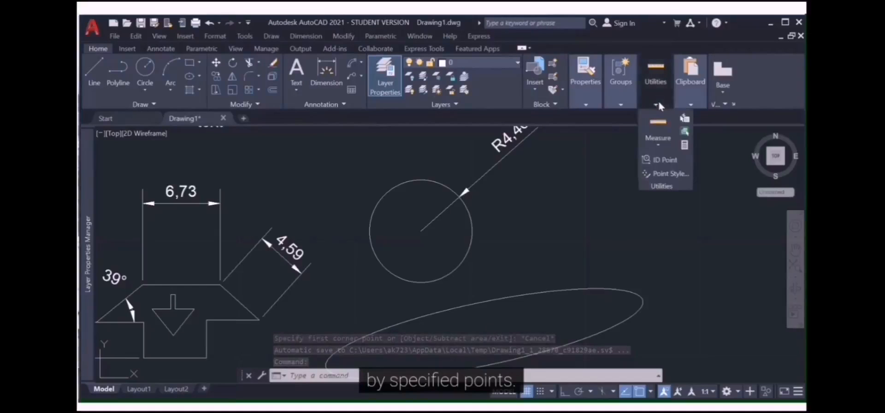
click(657, 145)
click(658, 127)
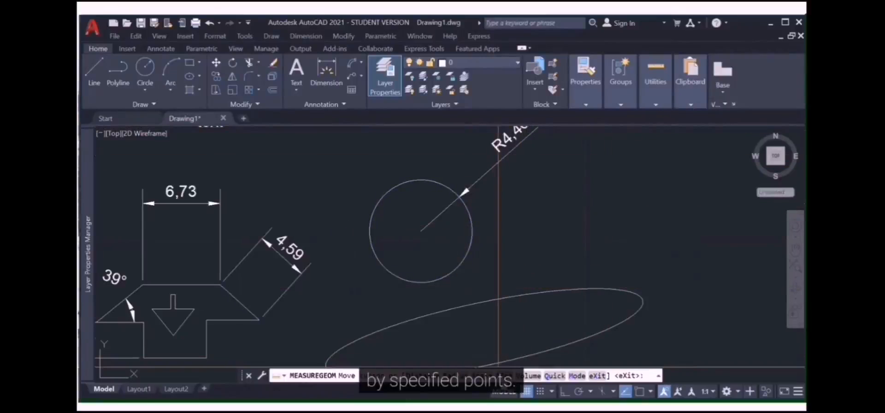
text(ar)
key(Return)
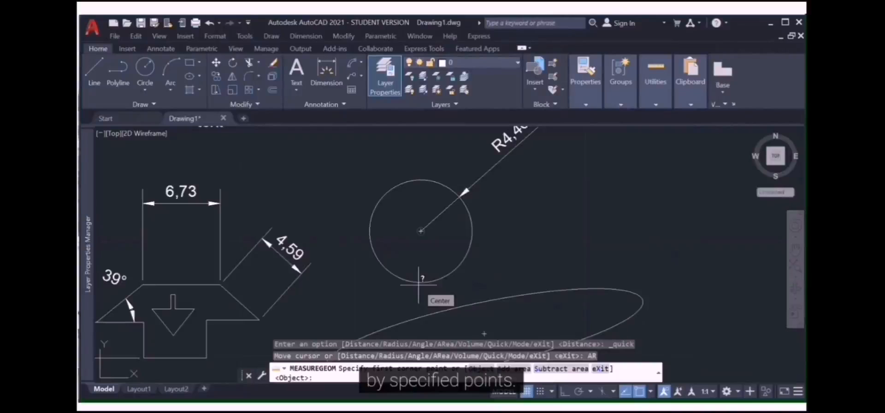
text(o)
key(Return)
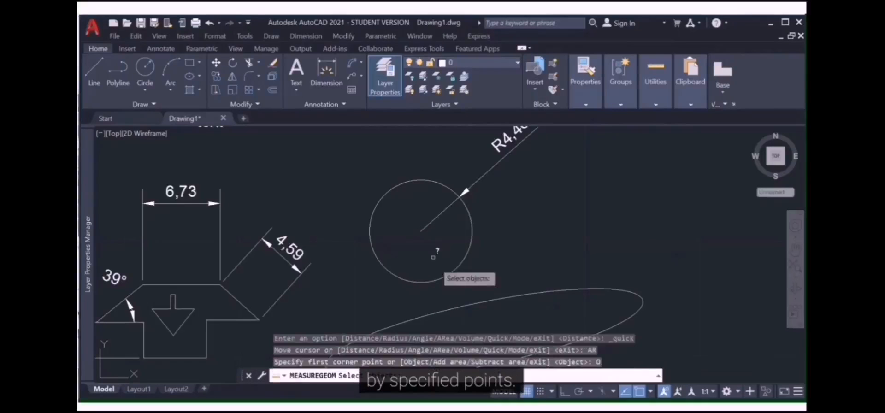
click(423, 181)
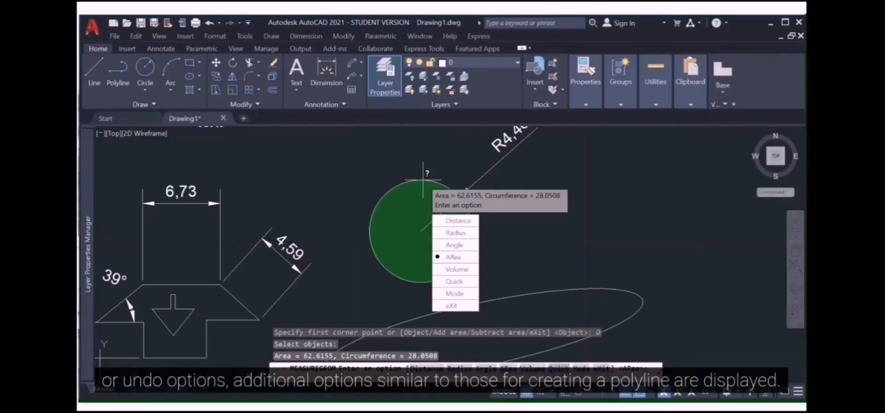
- Start a MEASUREGEOM volume measurement and bring all the sample shapes into view at the first corner point prompt
text(V)
key(Return)
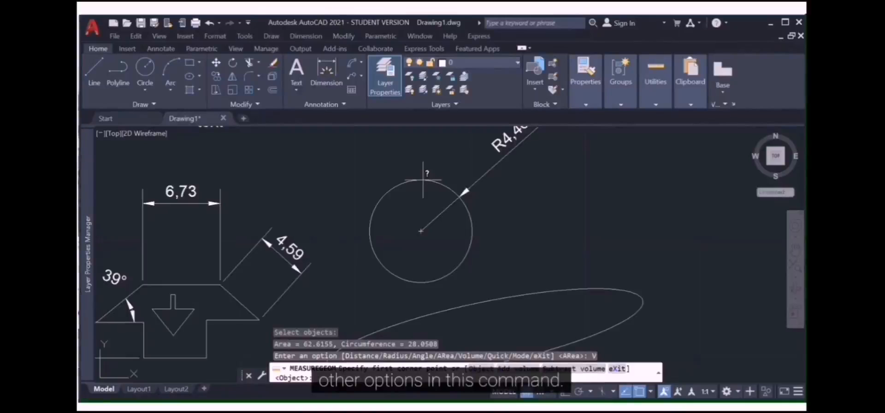
scroll(558, 225, down, 3)
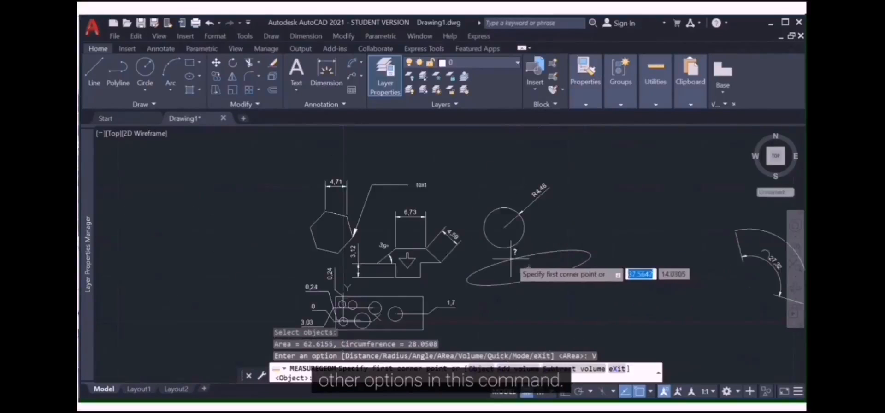
scroll(593, 292, down, 2)
scroll(595, 300, up, 2)
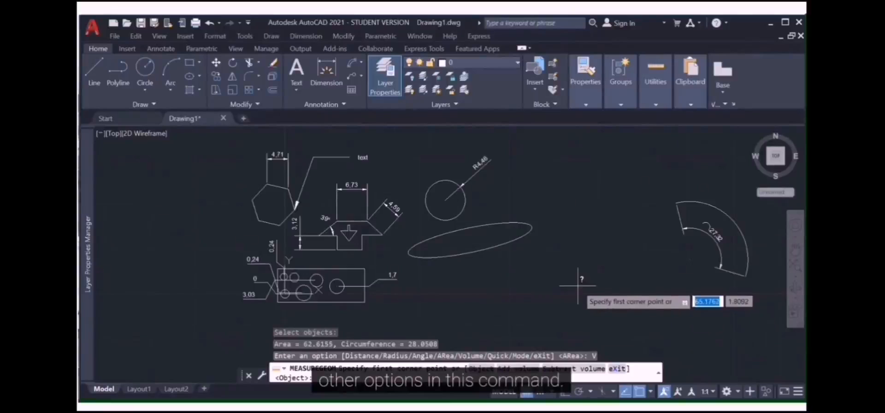
scroll(578, 286, down, 2)
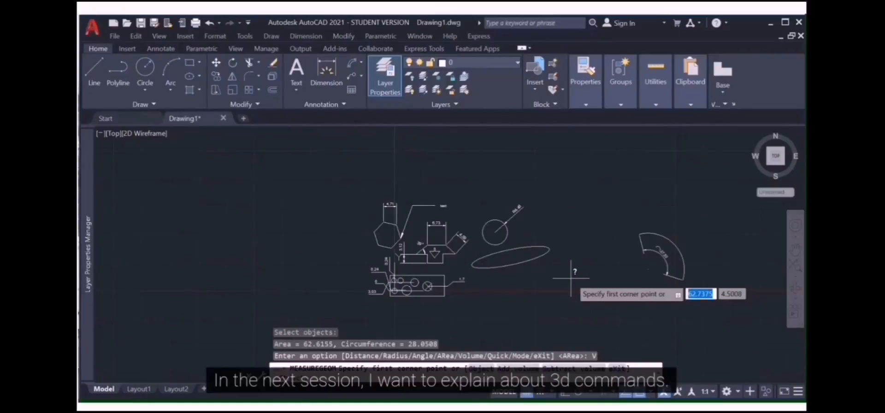